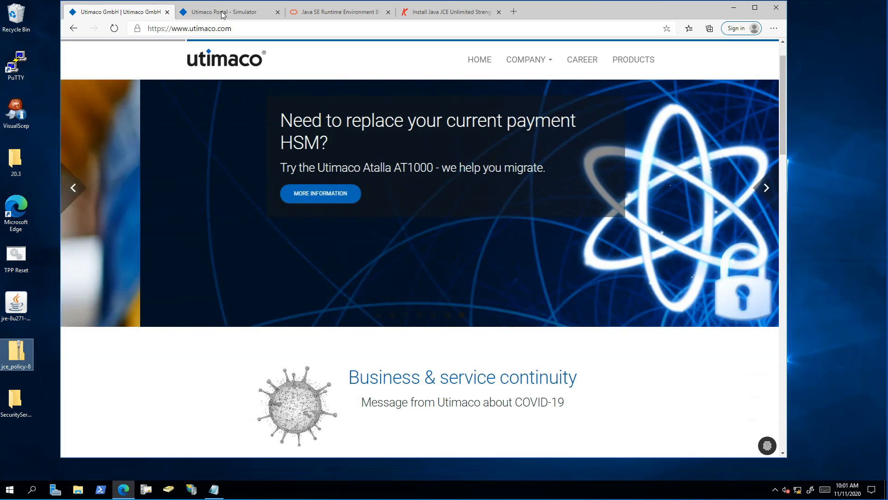
- Switch through the Simulator and Java SE 8 download tabs to the deeztek JCE install guide
click(223, 14)
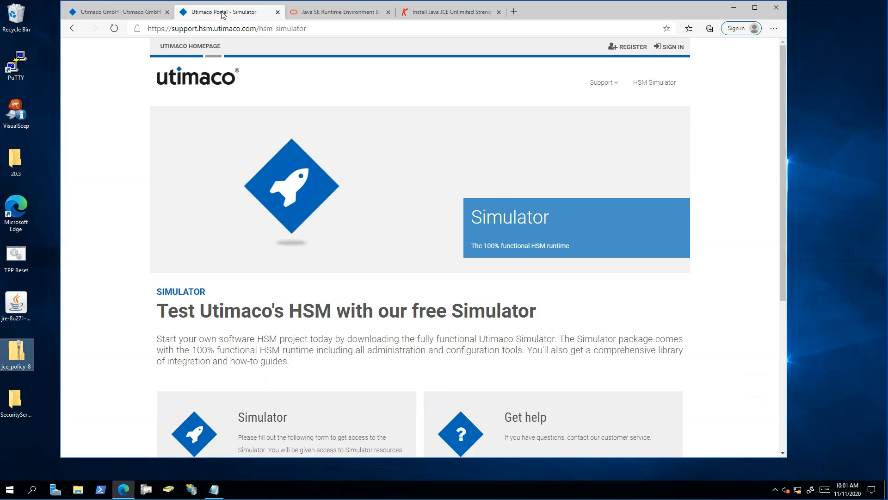
click(322, 15)
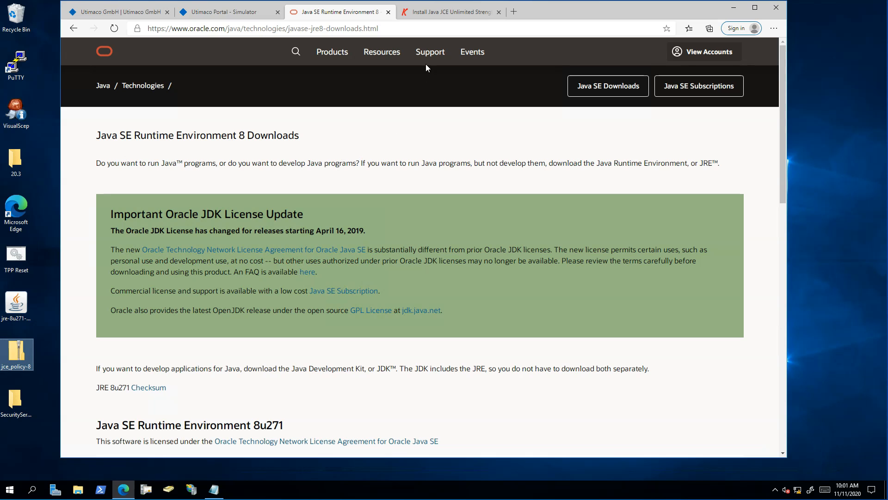
click(442, 13)
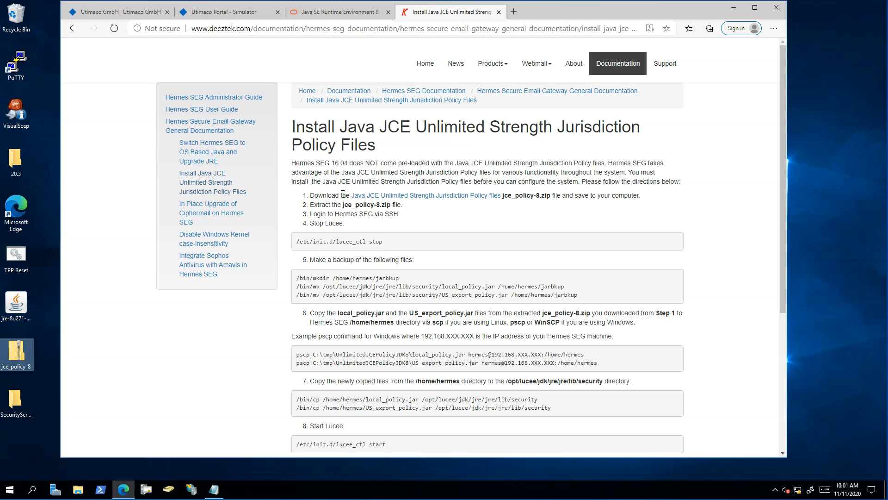
- Close Edge and start installing Java from the jre-8u271 installer on the desktop
click(776, 8)
drag(230, 249, 15, 435)
double_click(26, 301)
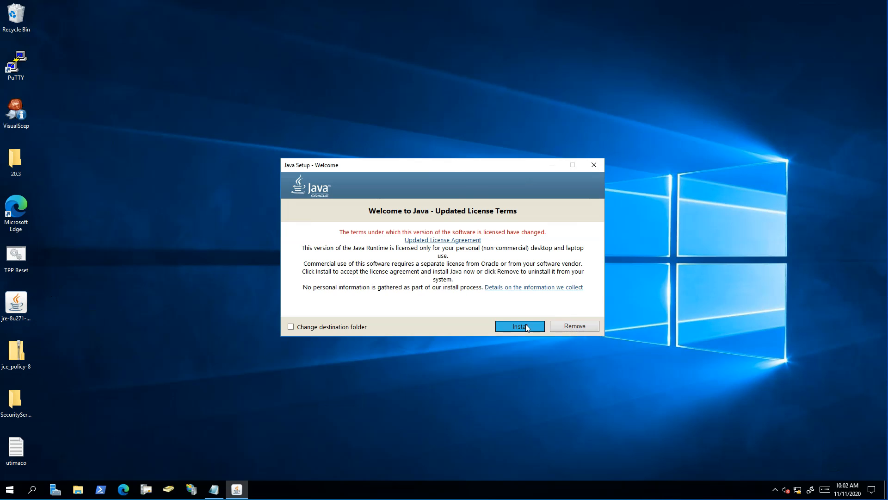
click(525, 325)
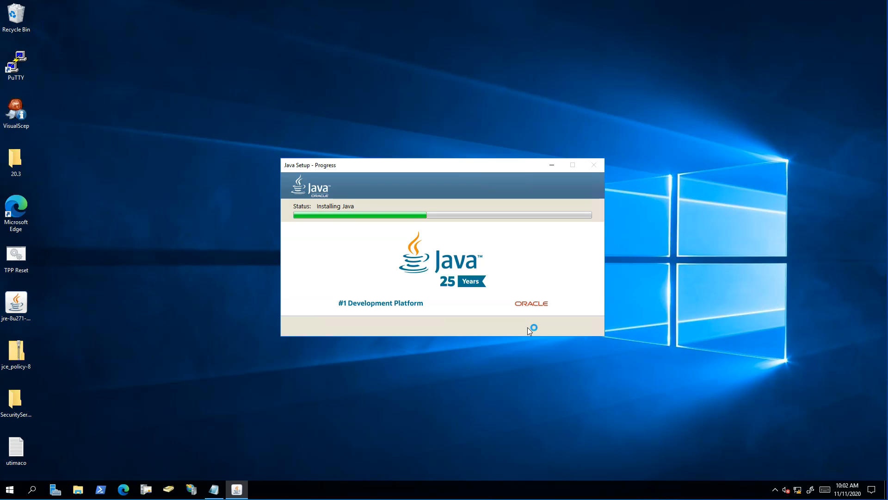
click(77, 488)
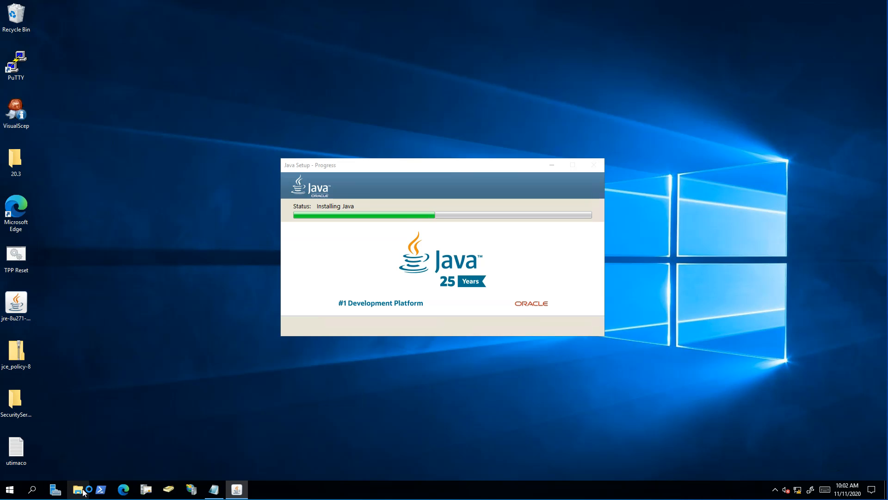
- Open C:\Program Files\Java\jre1.8.0_271\lib\security\policy\unlimited in File Explorer
click(229, 331)
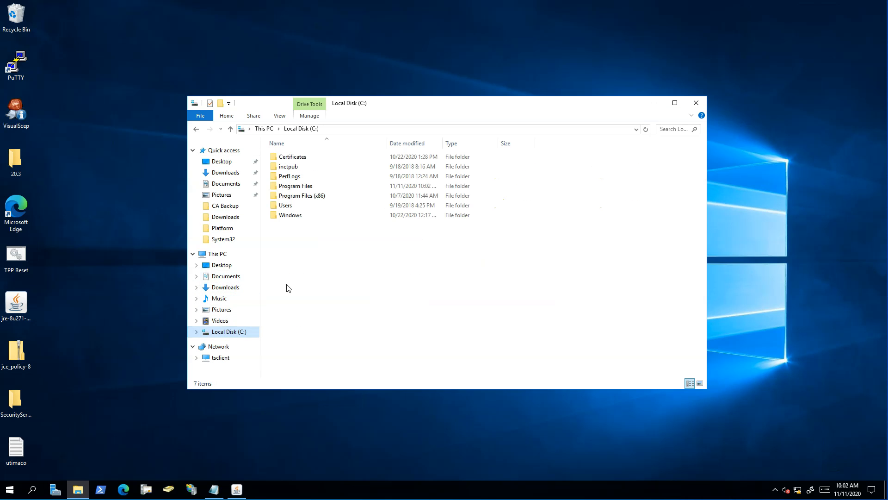
double_click(290, 180)
double_click(289, 179)
double_click(300, 157)
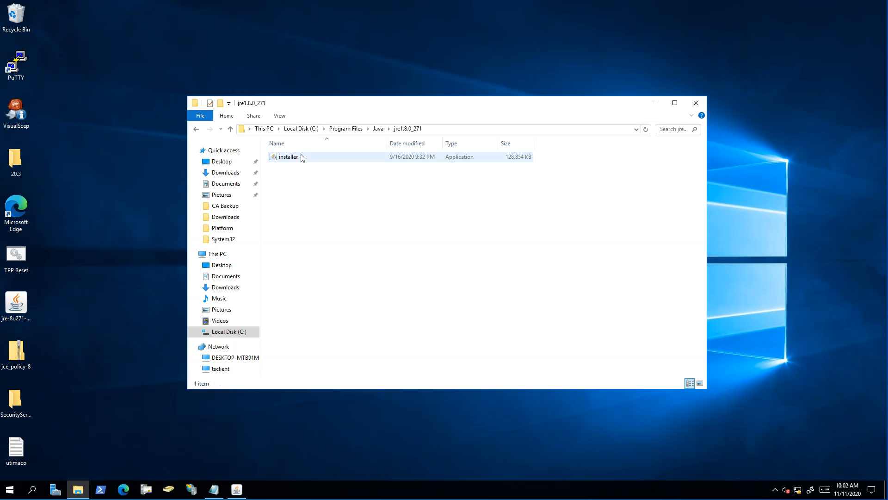
drag(372, 104, 535, 29)
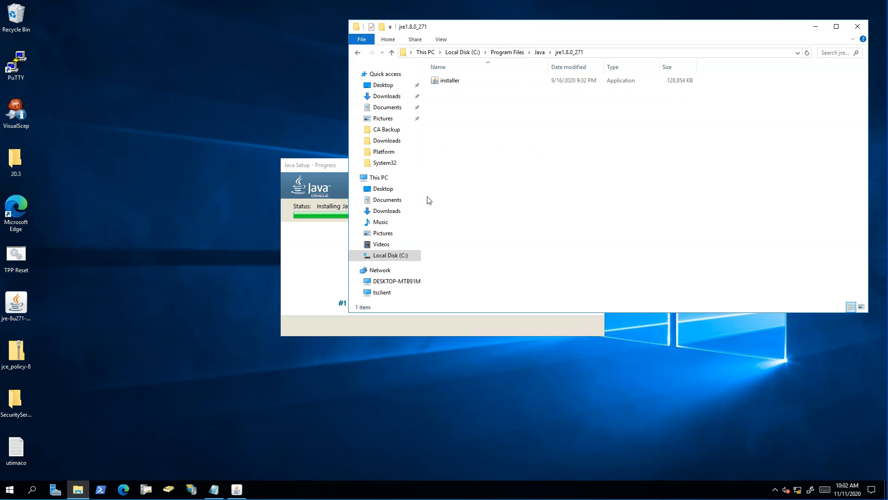
drag(349, 201, 486, 200)
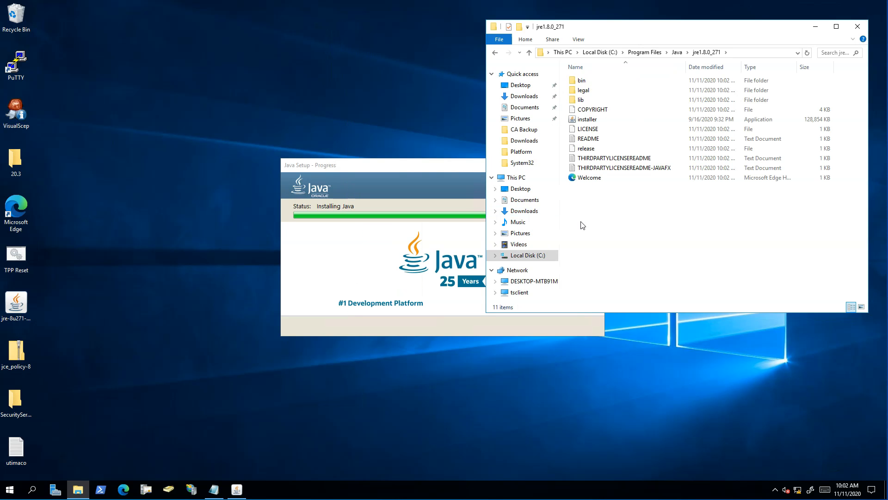
double_click(594, 99)
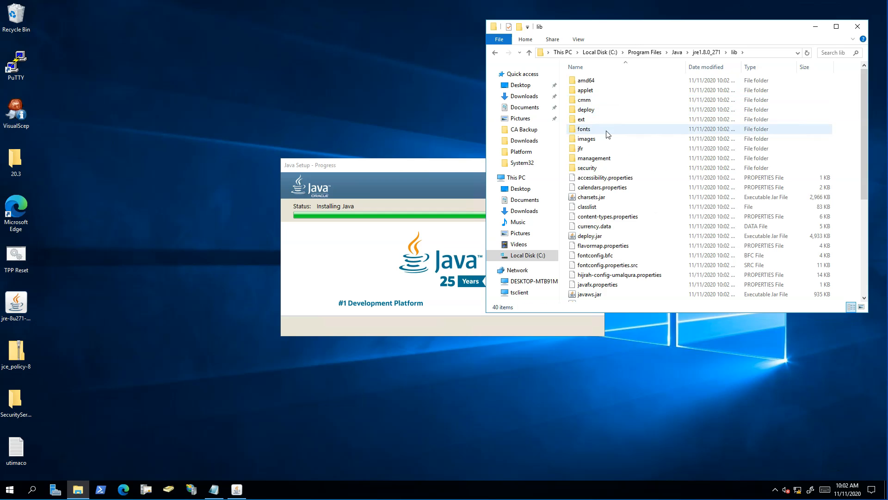
double_click(603, 169)
double_click(591, 82)
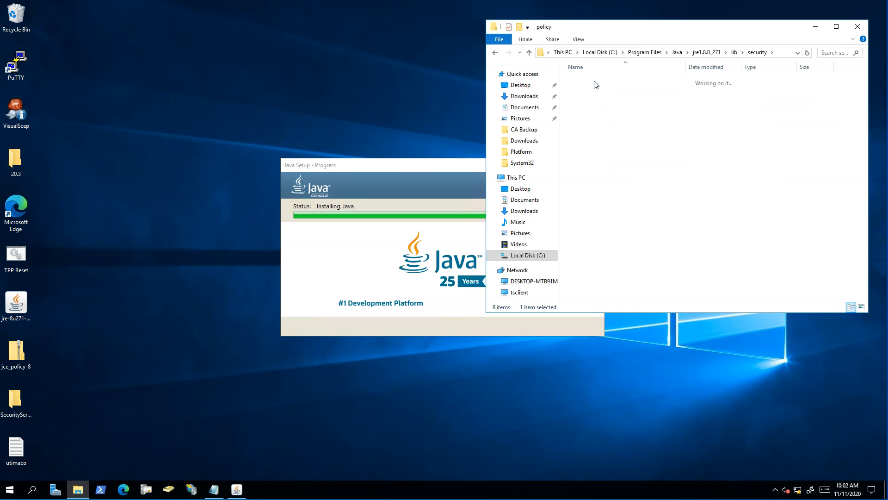
click(594, 91)
double_click(595, 91)
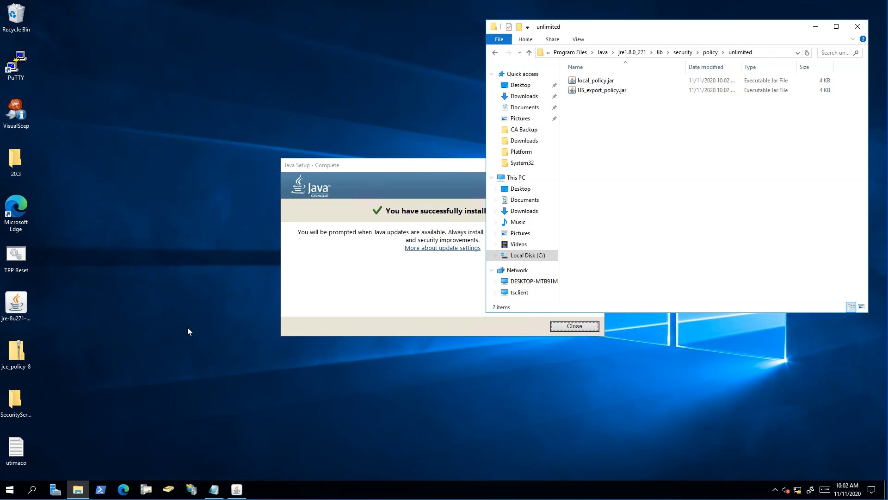
- Copy the UnlimitedJCEPolicyJDK8 files from jce_policy-8.zip into the unlimited folder, replacing the originals
click(348, 315)
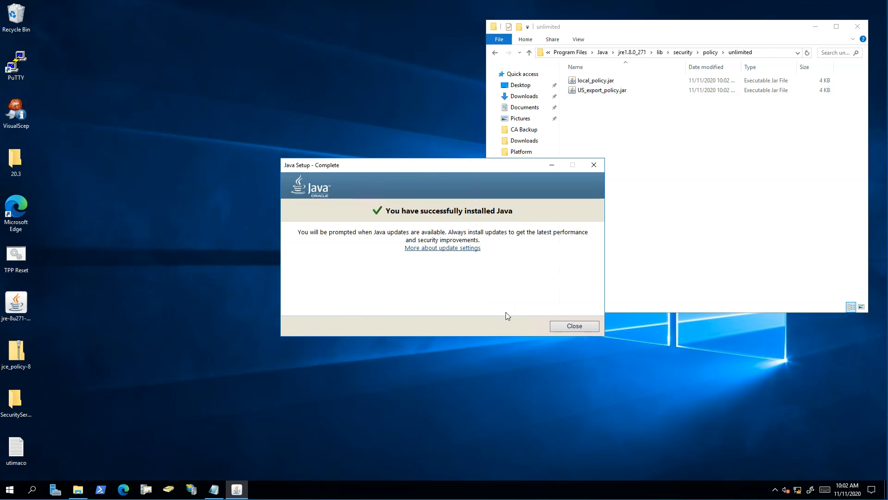
click(572, 327)
double_click(21, 345)
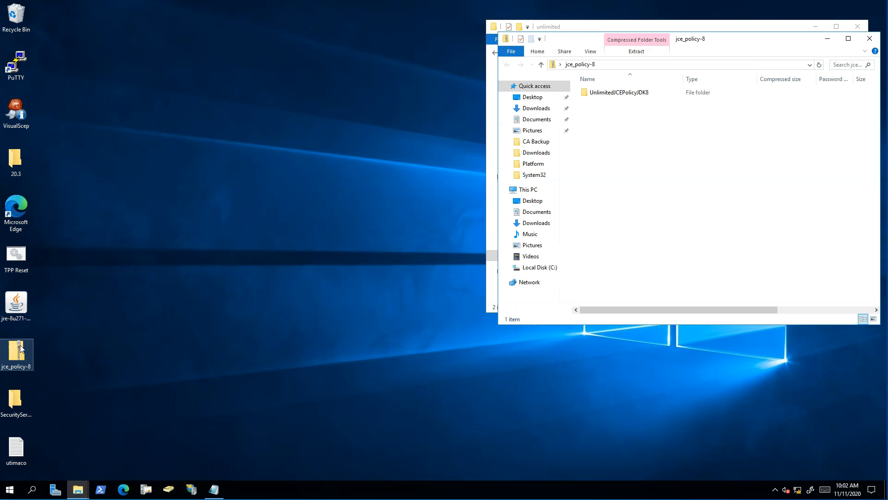
drag(739, 39, 347, 31)
double_click(231, 84)
drag(259, 138, 228, 83)
drag(226, 86, 602, 130)
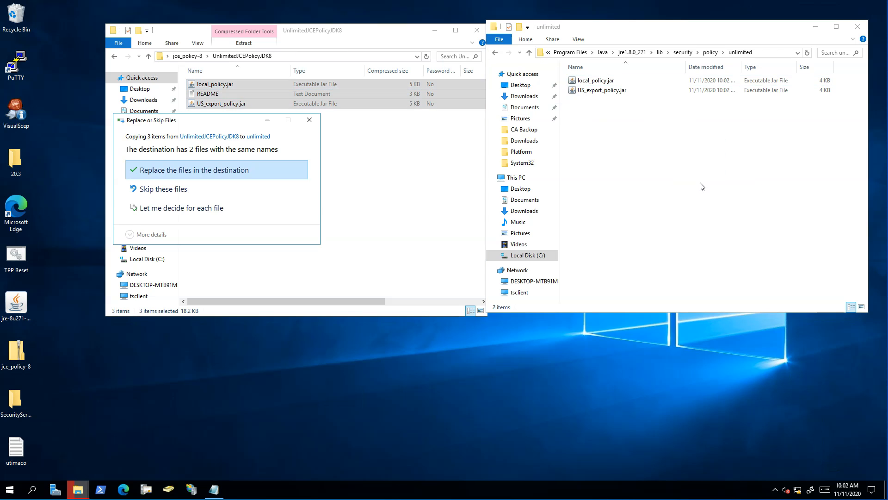
click(197, 171)
click(477, 30)
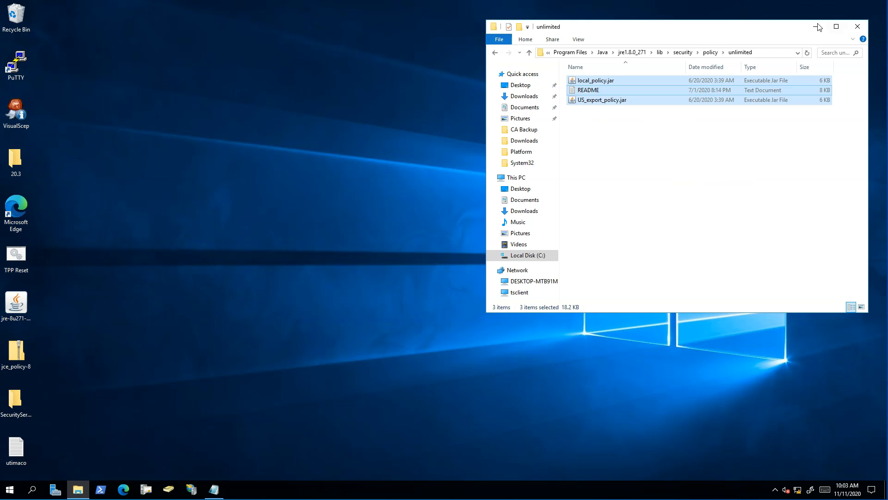
click(859, 28)
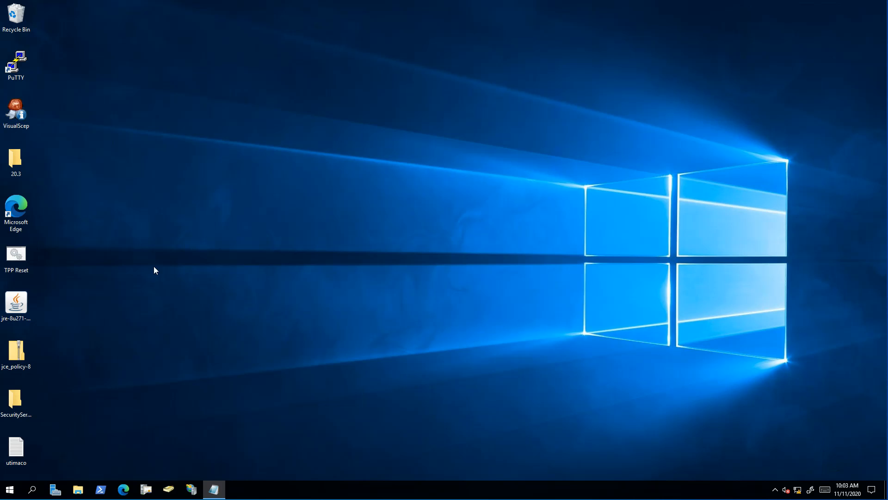
- Run CryptoServerSimSetup-4.31.1.0 and choose Simulator and PKCS#11 R2 components, excluding Documentation
click(14, 401)
double_click(14, 412)
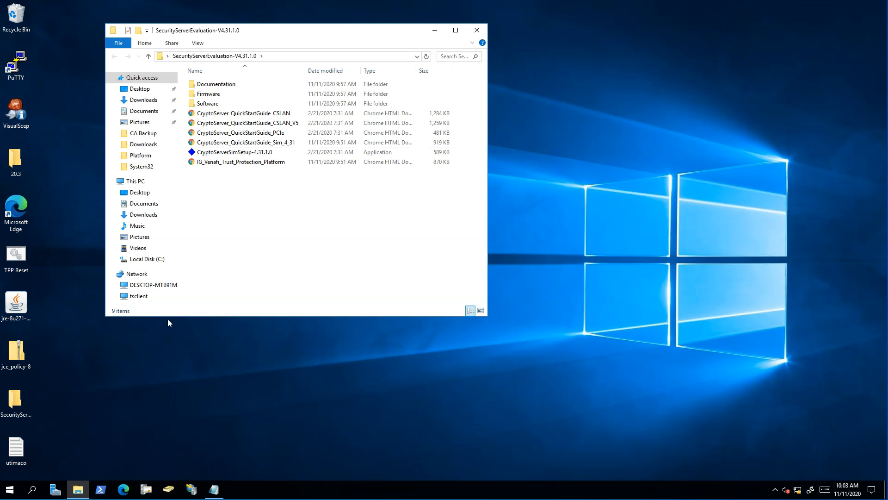
click(265, 154)
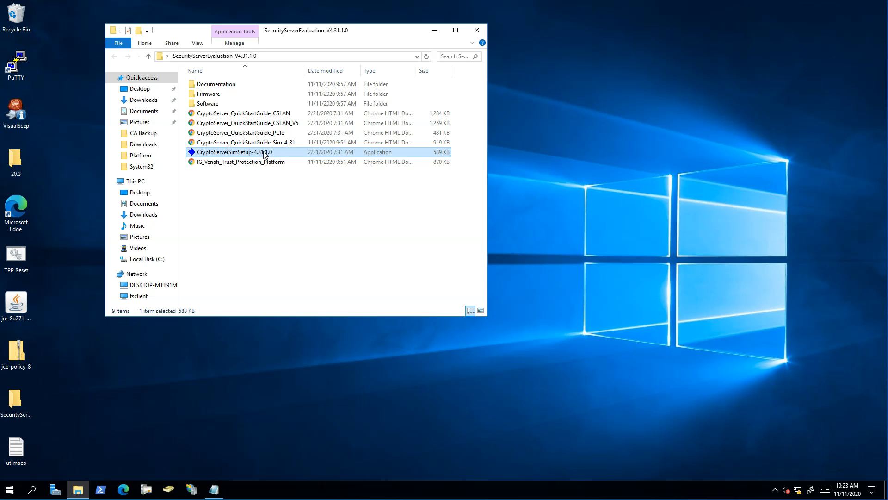
double_click(265, 154)
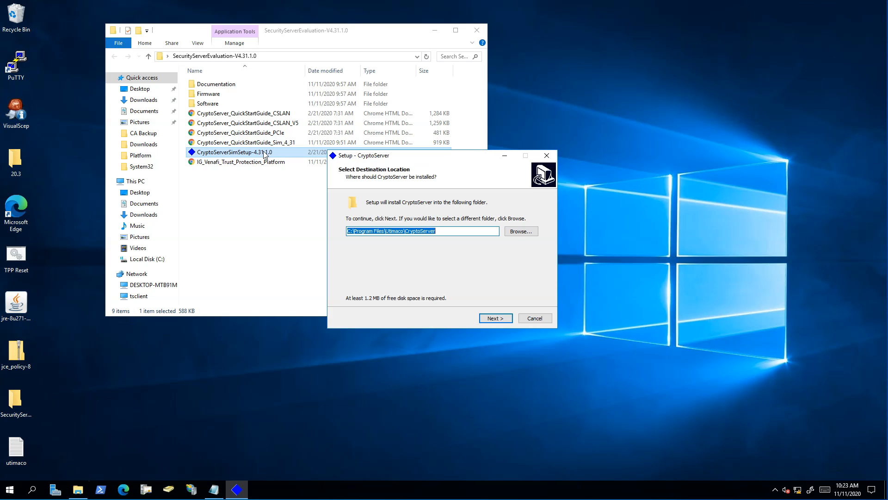
click(494, 319)
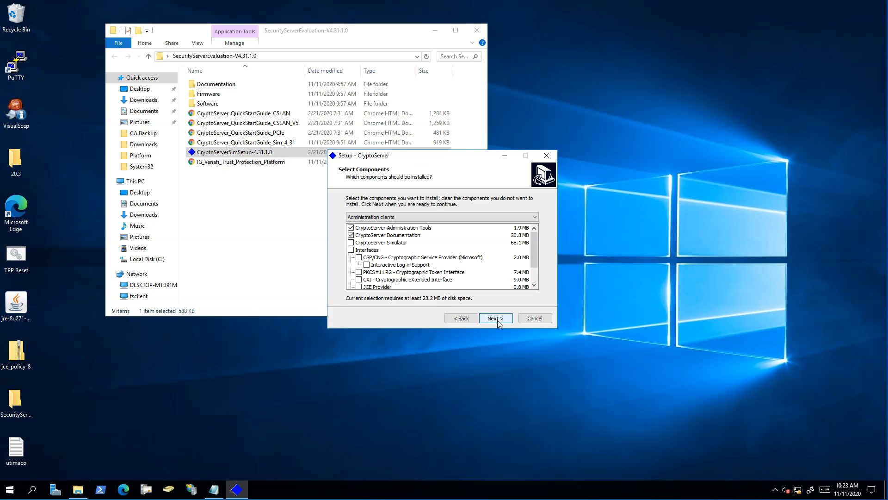
click(351, 235)
click(351, 243)
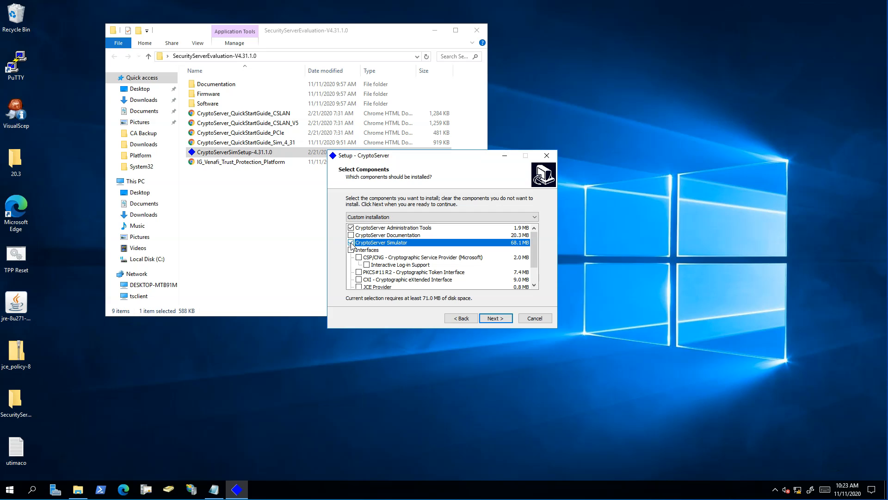
click(359, 272)
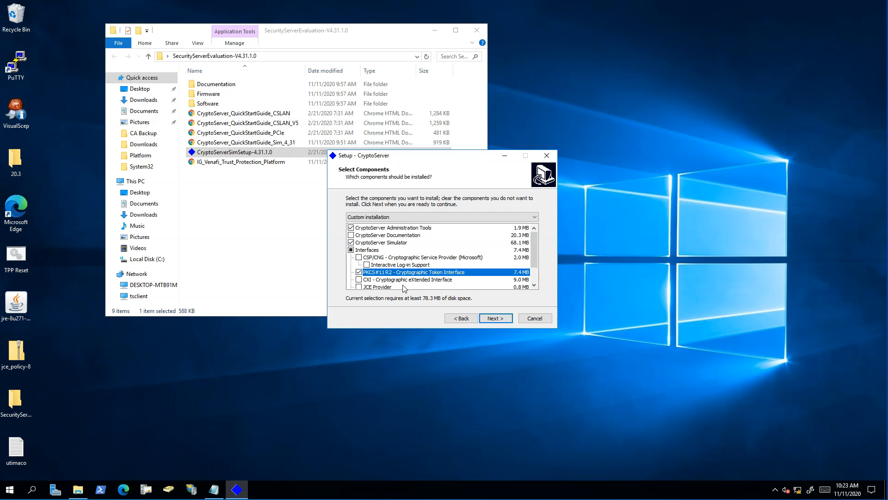
click(494, 318)
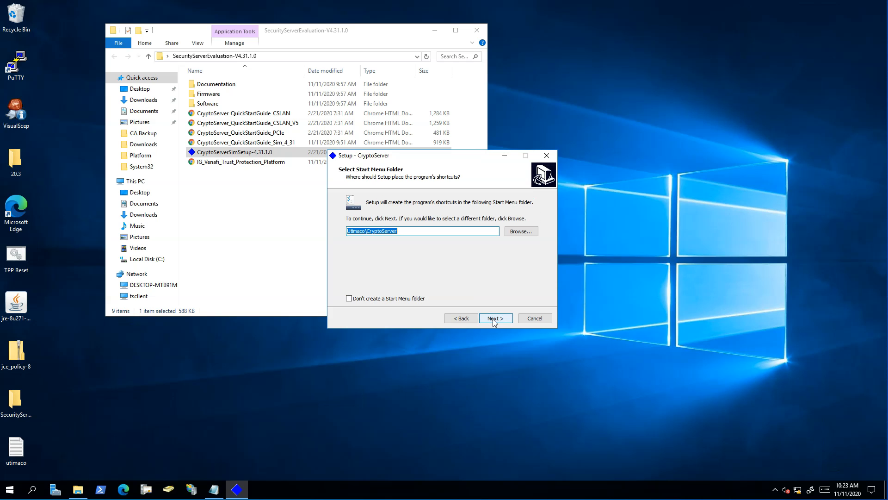
- Keep the default Start Menu folder and desktop shortcut, install CryptoServer, and finish setup
click(494, 319)
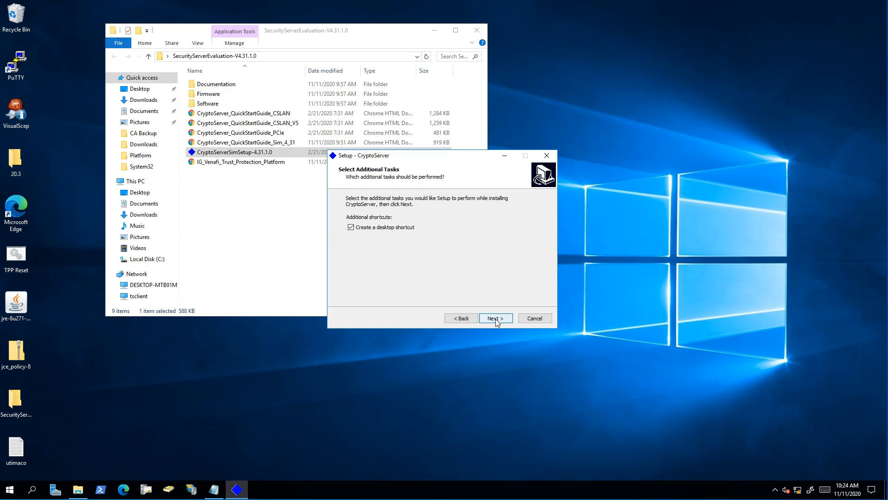
click(495, 319)
click(495, 319)
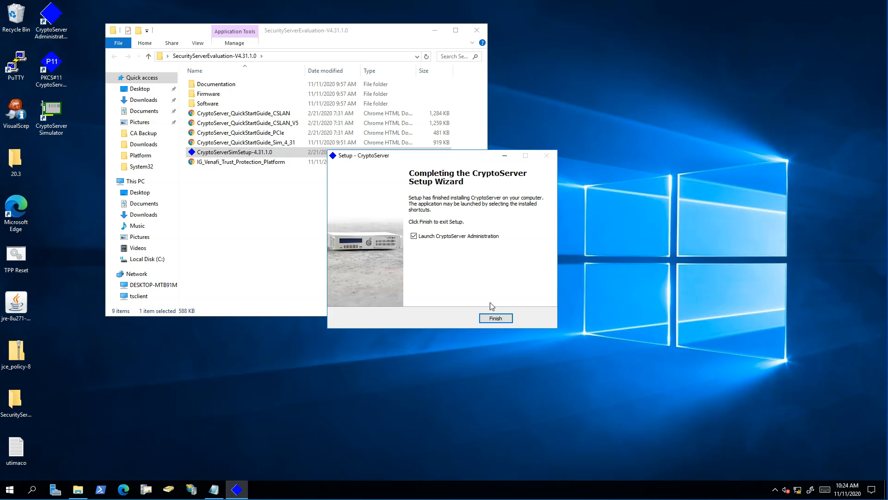
click(495, 319)
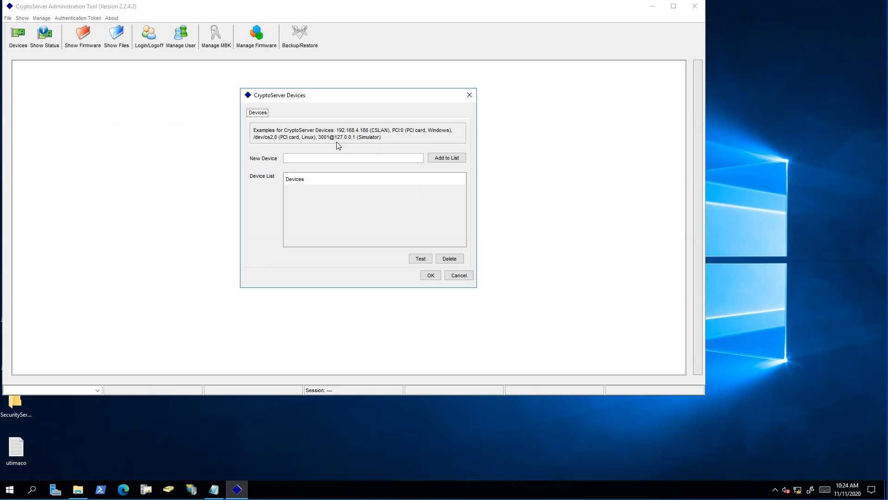
drag(340, 140, 319, 139)
double_click(320, 139)
click(346, 157)
key(ctrl+v)
click(437, 159)
click(434, 276)
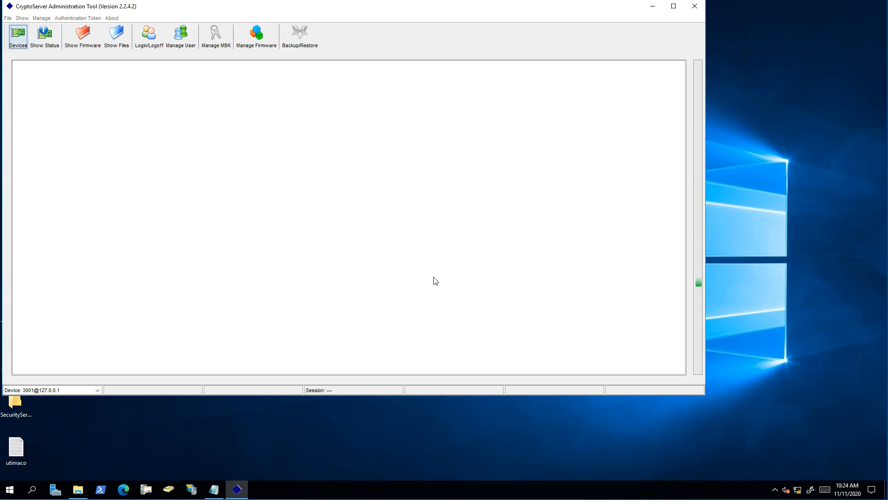
drag(184, 10, 253, 6)
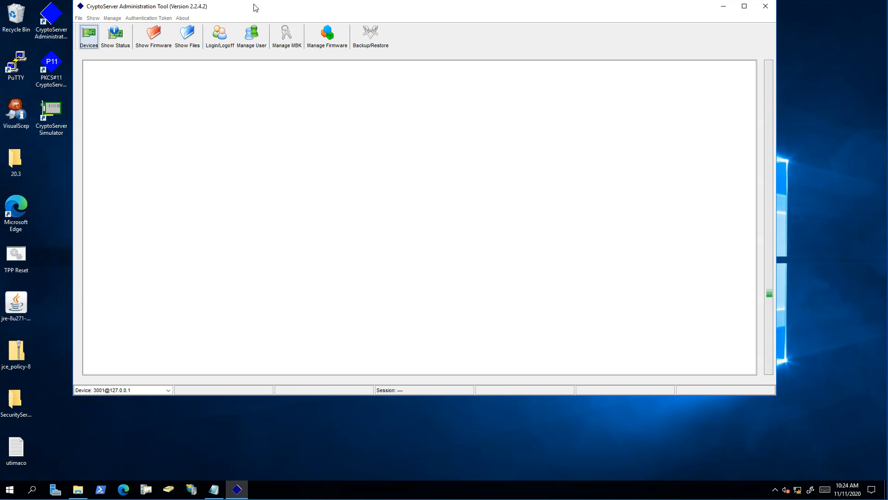
double_click(51, 121)
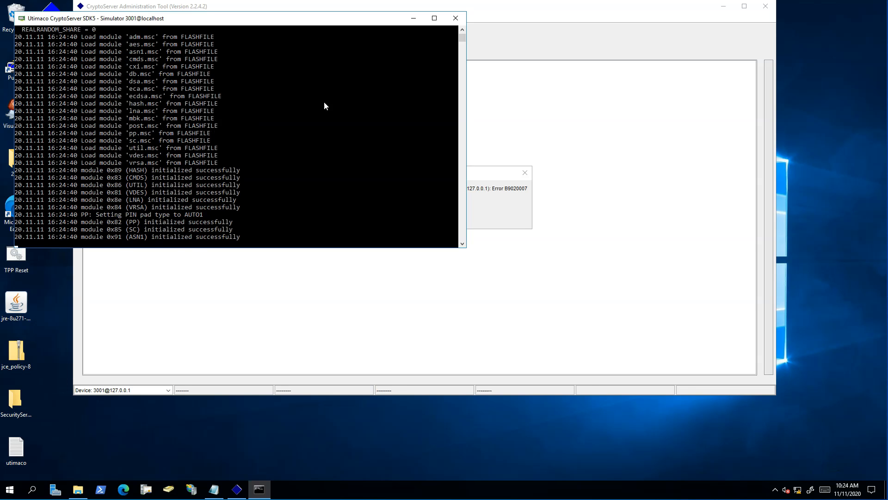
click(414, 20)
click(424, 218)
click(91, 37)
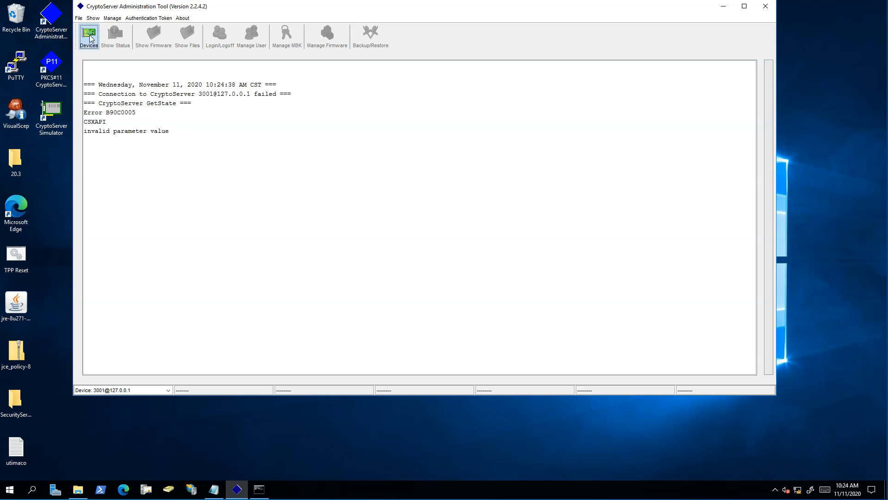
click(504, 276)
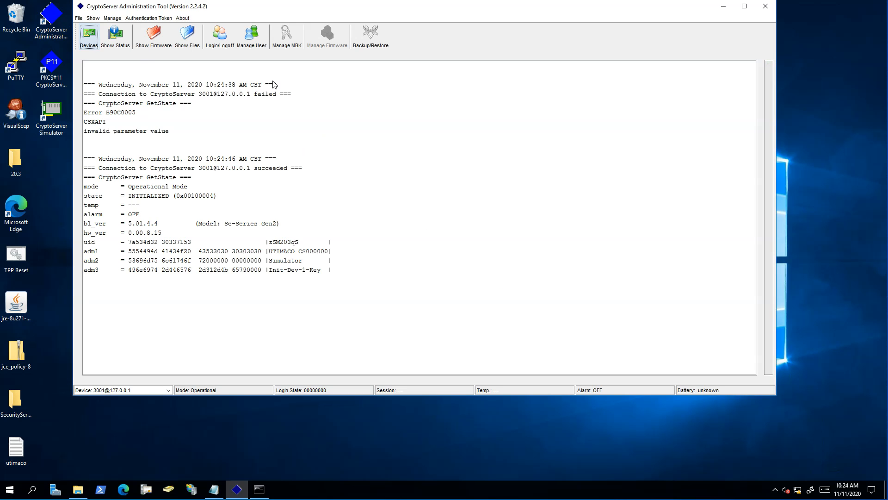
click(221, 42)
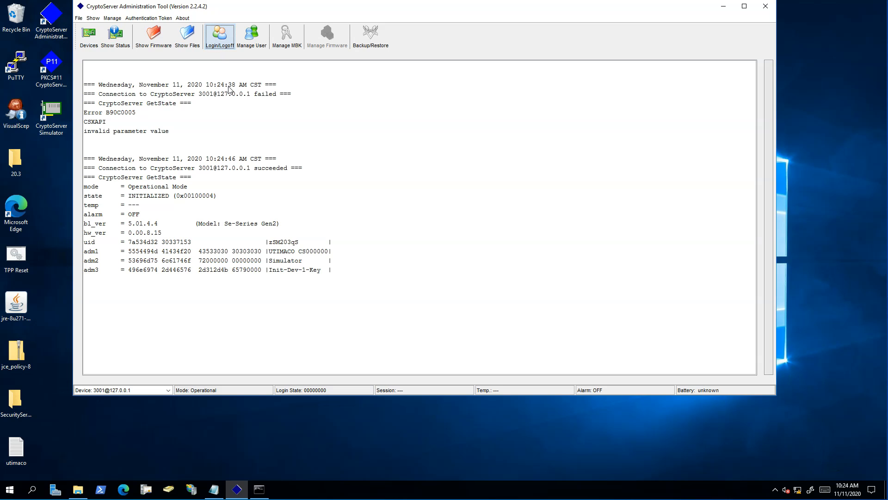
- Open C:\ProgramData\Utimaco\PKCS11_R2 in a new File Explorer window
right_click(78, 489)
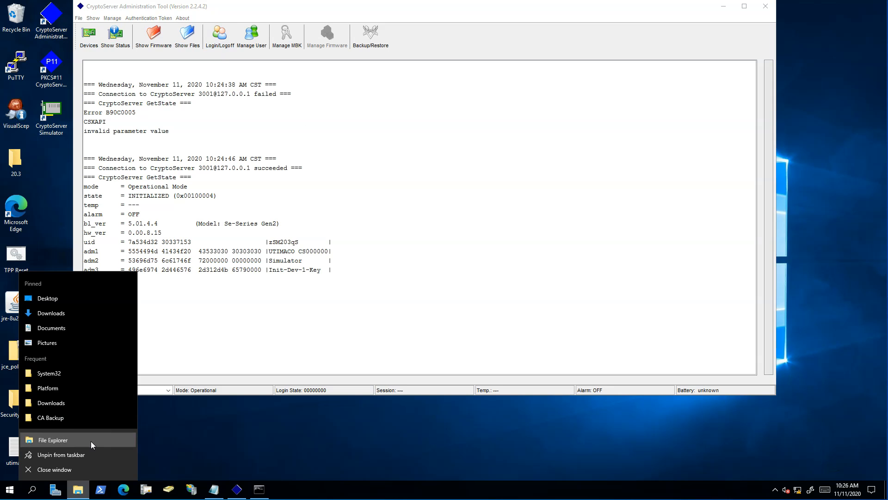
click(42, 451)
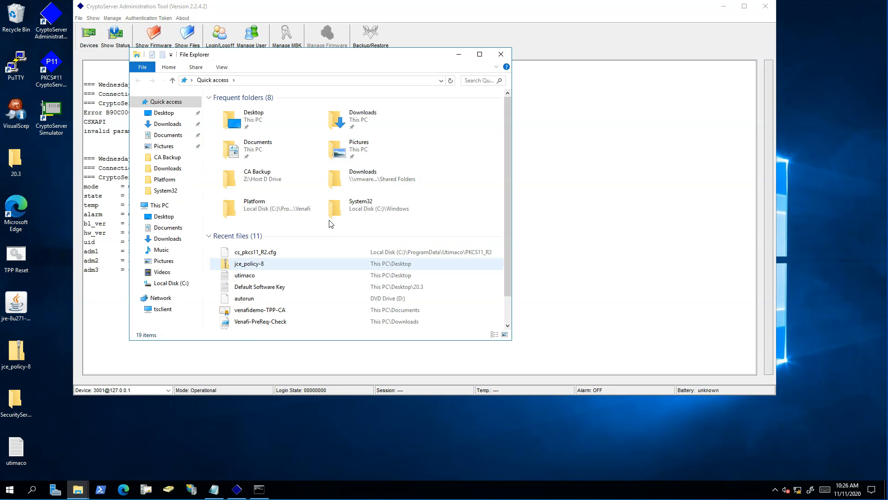
click(178, 283)
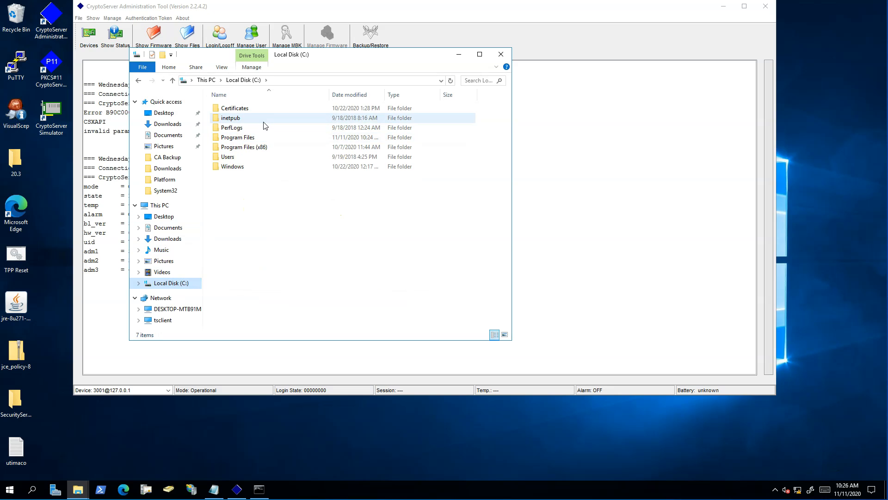
click(289, 81)
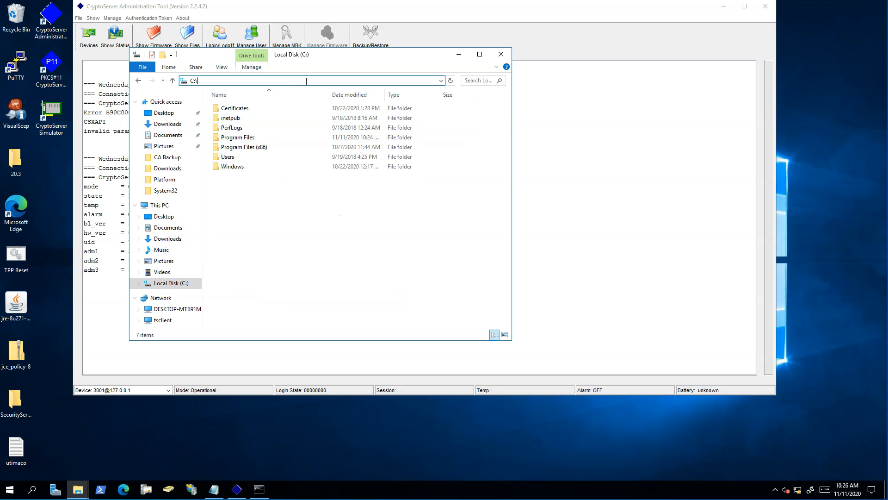
text(progra)
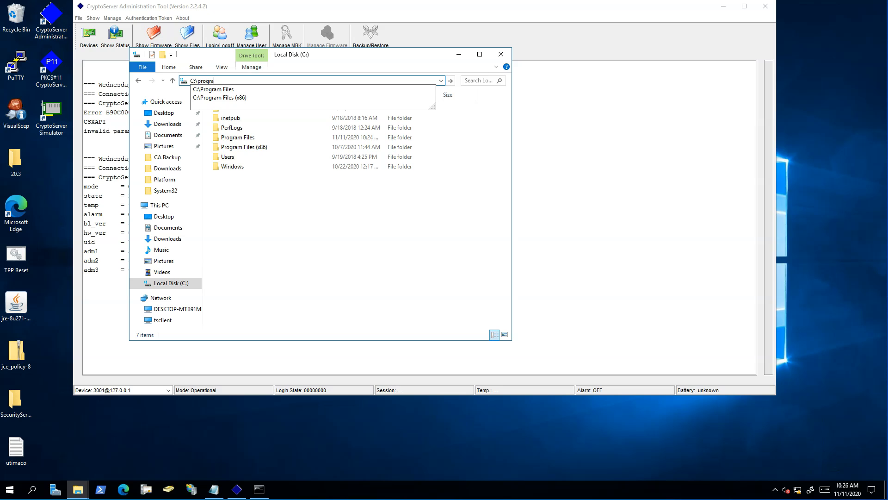
text(mdata\ut)
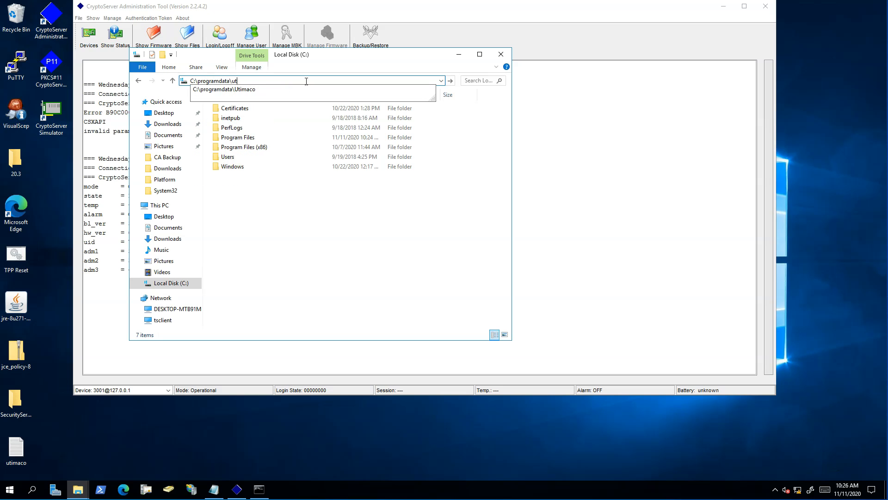
key(Down)
text(\)
key(Down)
key(Down)
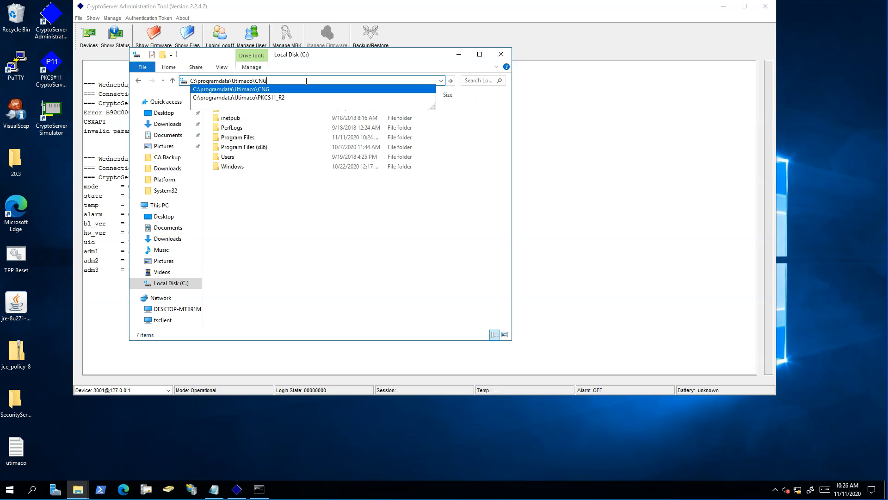
key(Return)
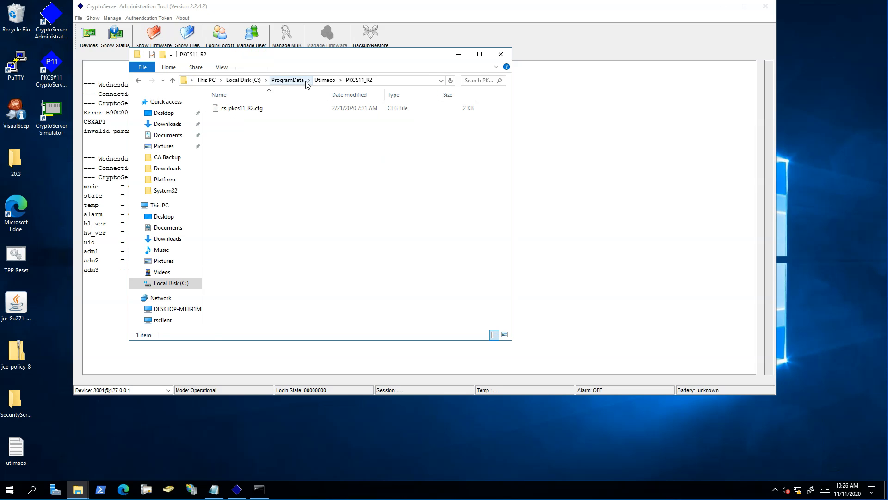
- Open cs_pkcs11_R2.cfg with WordPad
double_click(243, 109)
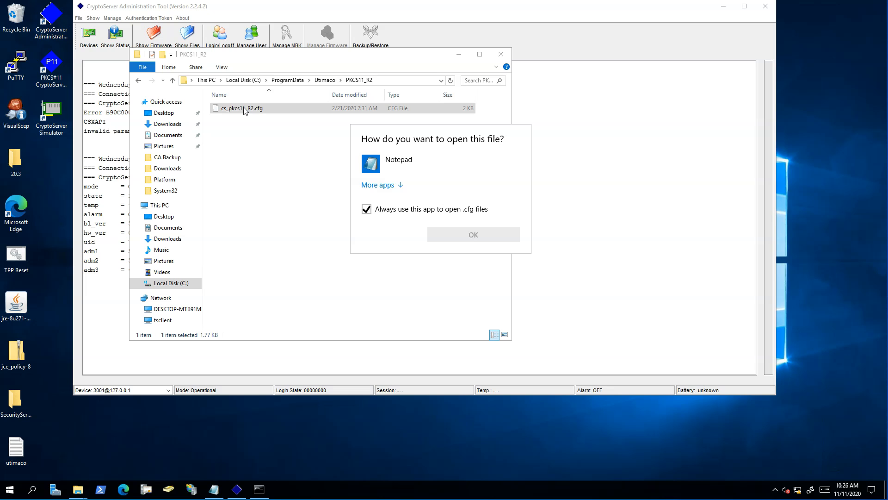
click(397, 185)
scroll(399, 293, down, 2)
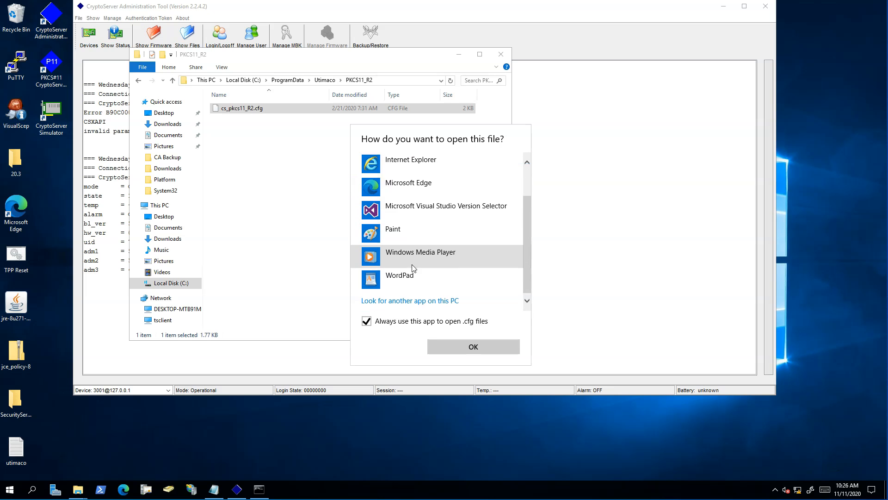
click(409, 273)
click(370, 323)
click(470, 347)
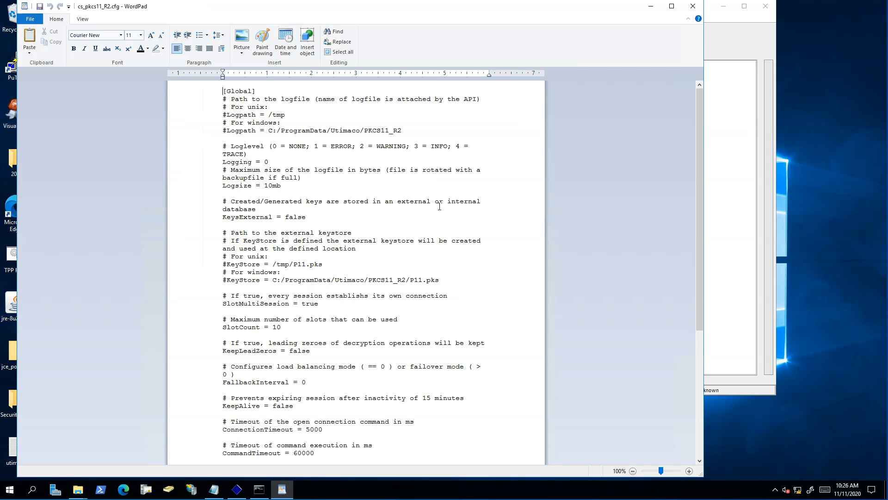
scroll(416, 196, down, 7)
scroll(416, 196, down, 1)
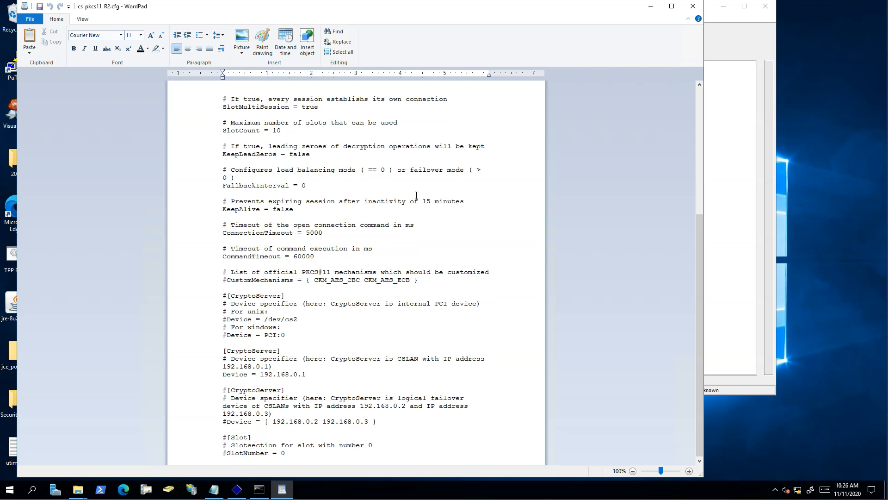
drag(308, 374, 266, 374)
text(3001@127.0.0.1)
click(40, 6)
- Close WordPad and log in as ADMIN using the ADMIN.key keyfile token
click(692, 7)
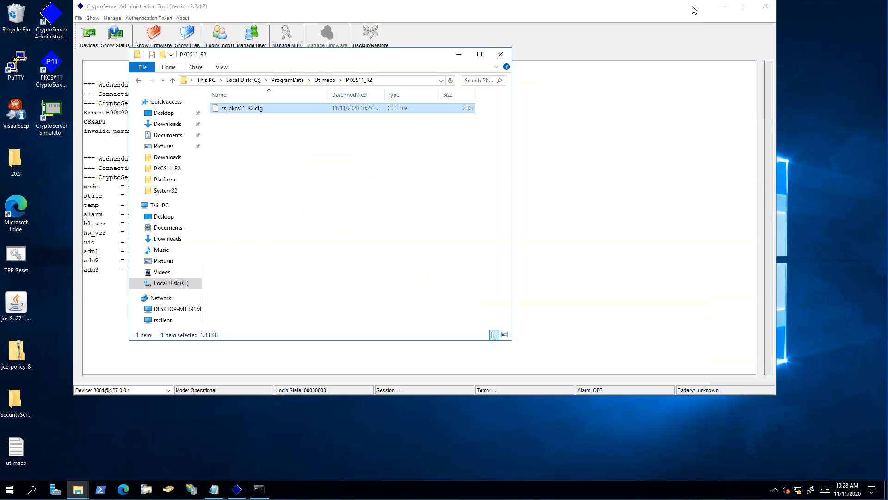
click(459, 54)
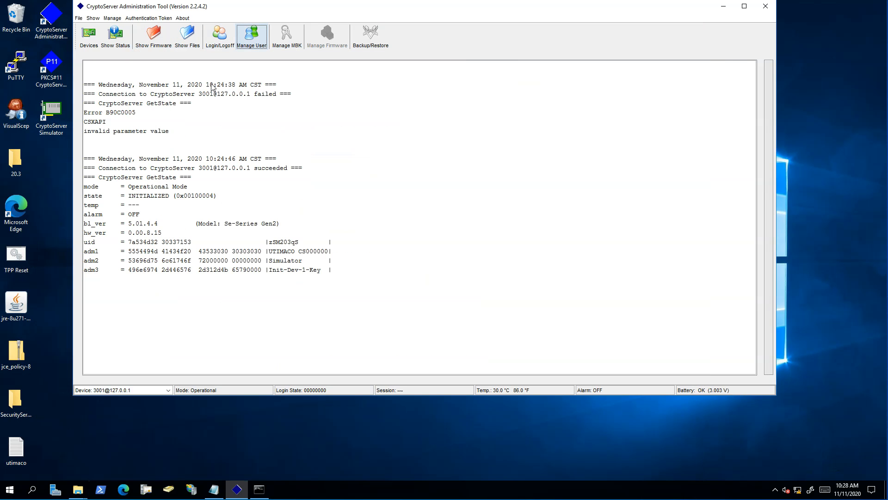
click(220, 41)
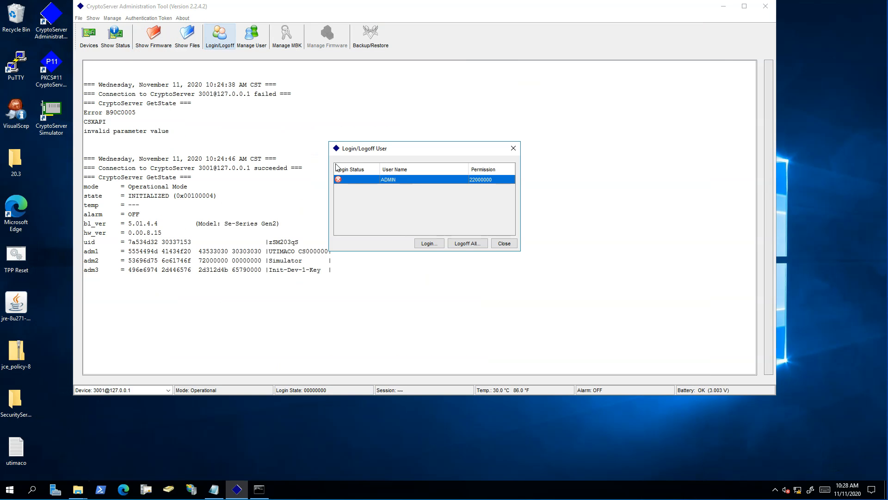
click(421, 244)
click(323, 226)
click(549, 252)
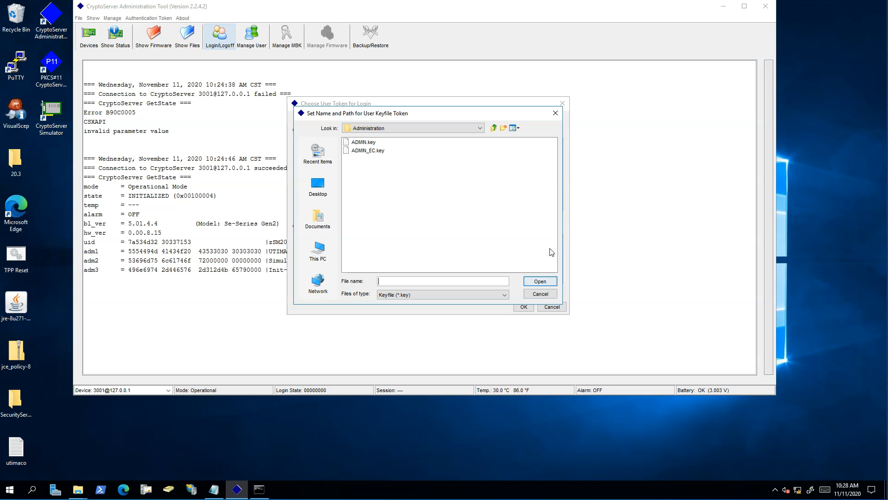
double_click(374, 143)
click(523, 307)
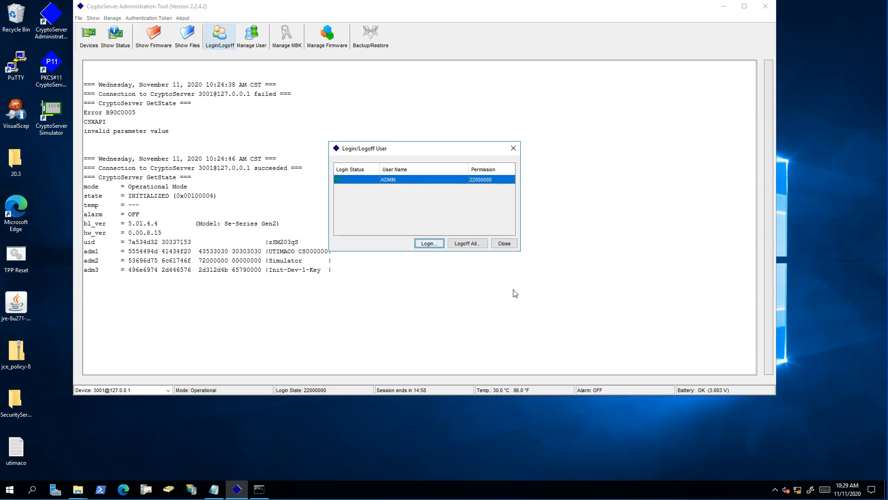
click(506, 245)
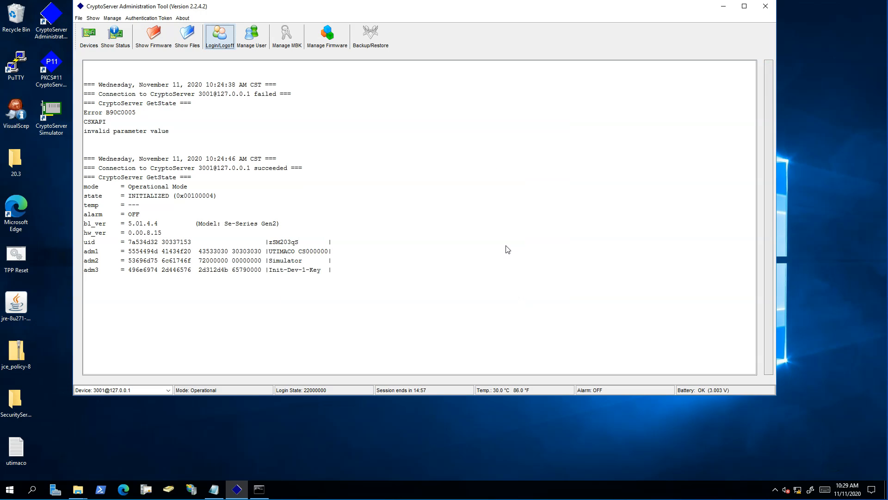
- Create user Venafi with Password (HMAC), ADMIN Manager one-person profile, and a confirmed password
click(252, 36)
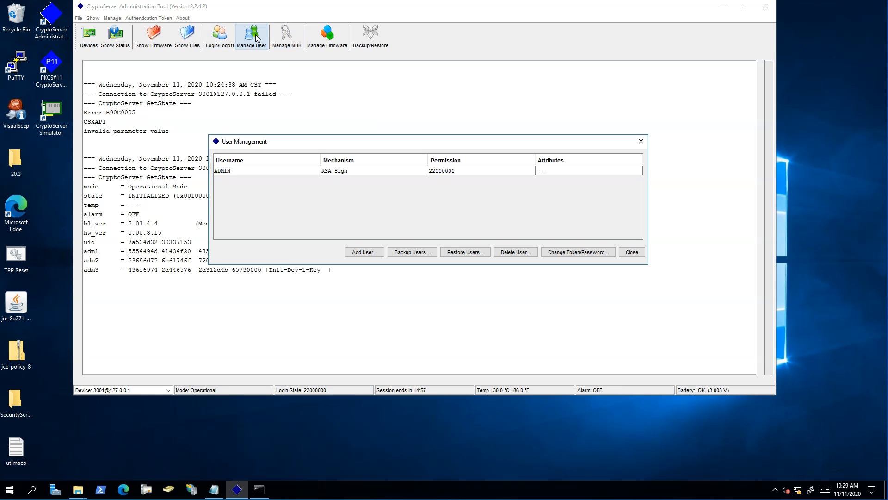
click(365, 254)
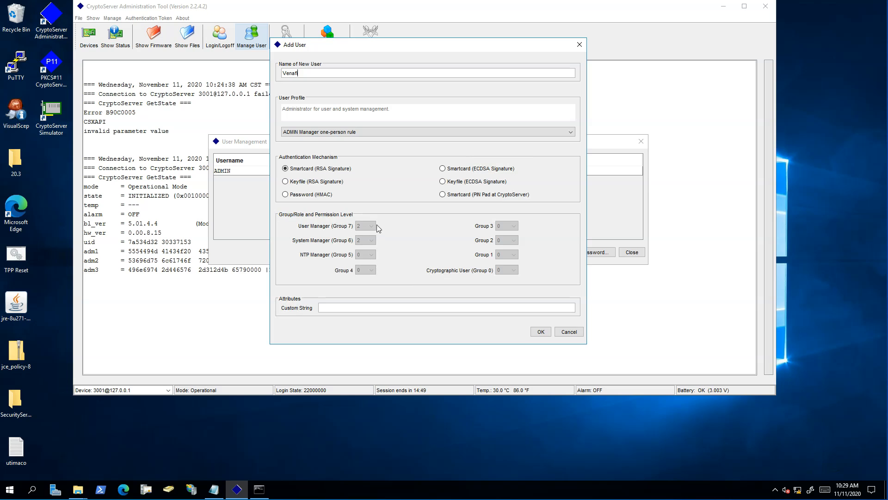
click(305, 196)
click(343, 132)
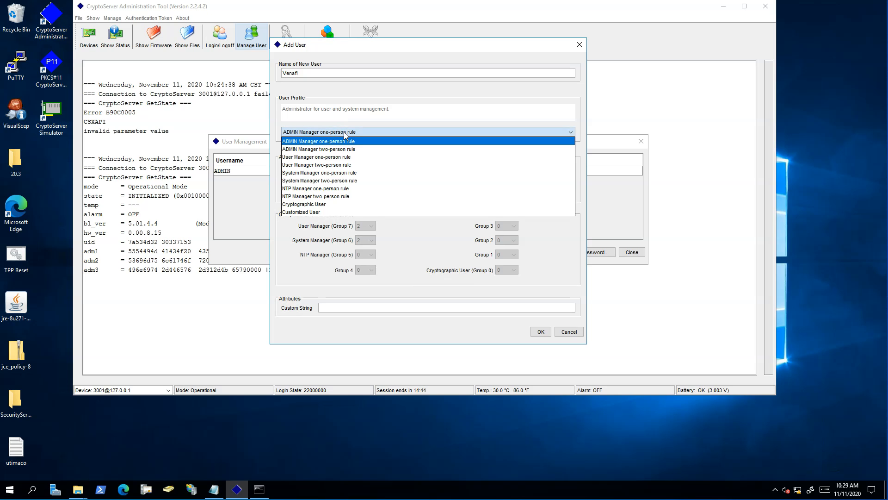
click(379, 132)
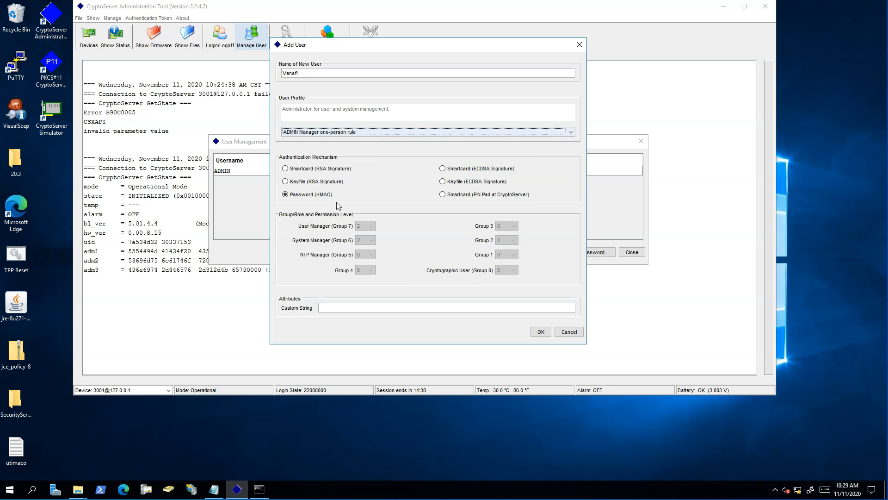
click(540, 332)
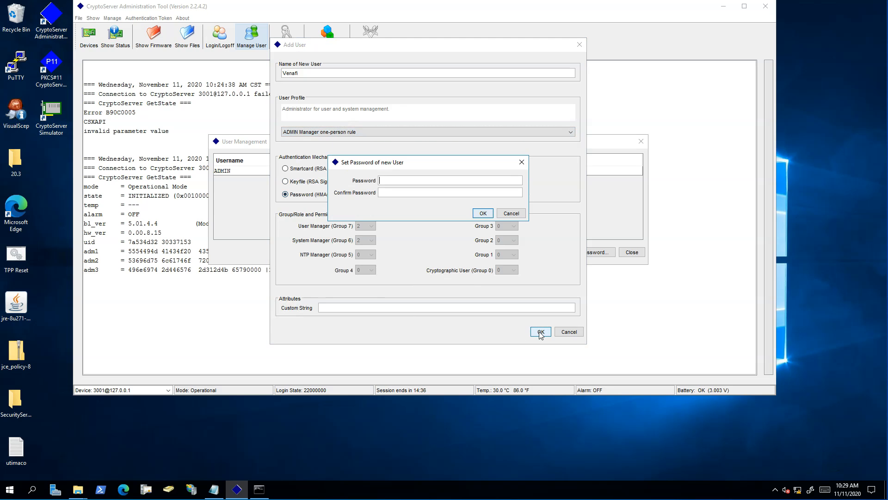
text(****)
click(430, 192)
text(****)
click(483, 213)
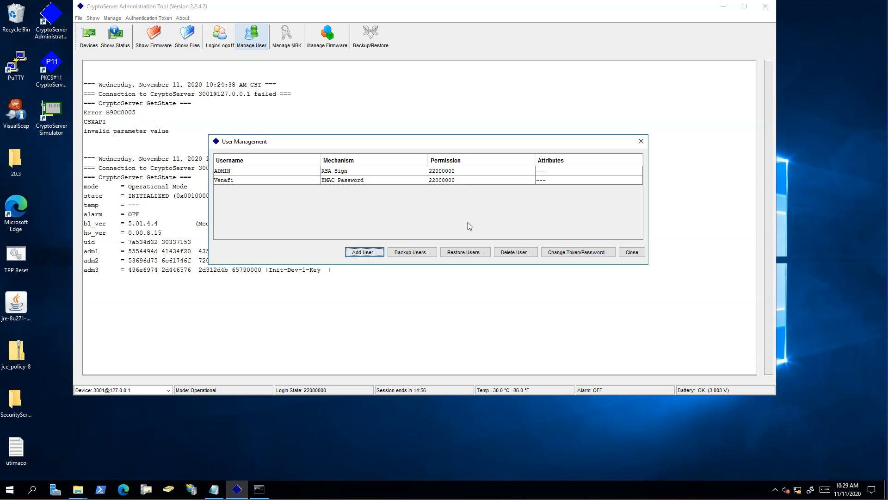
click(631, 252)
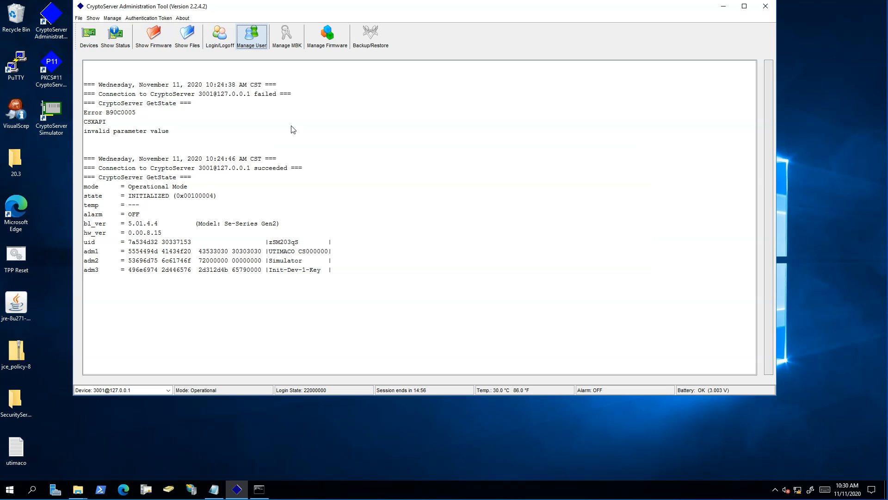
- Launch the PKCS#11 Administration Tool and log slot 0000 0001 in as the generic user with its password
double_click(48, 68)
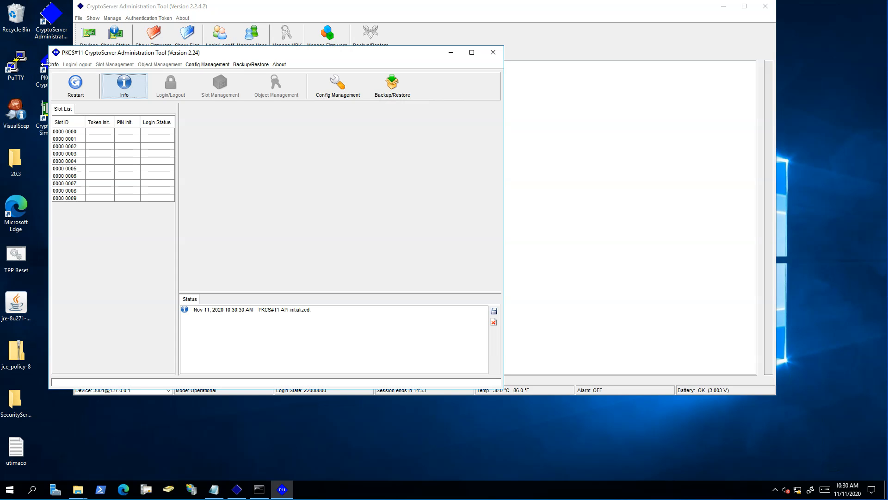
click(111, 139)
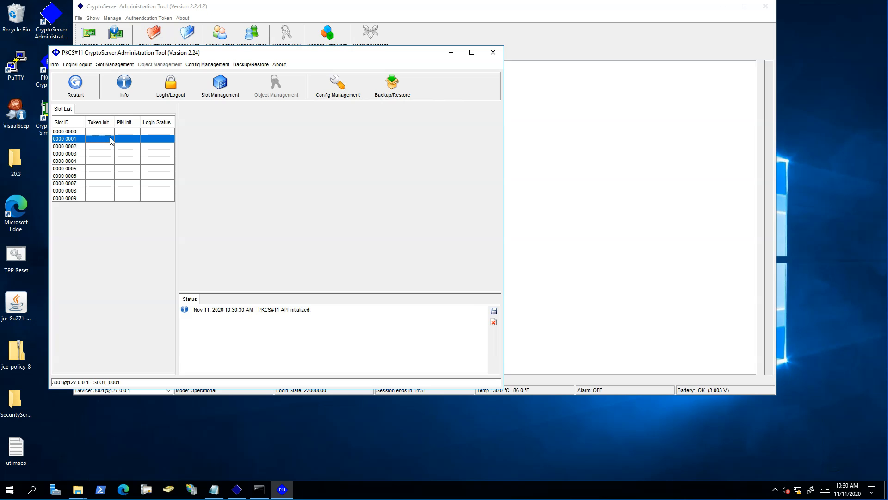
click(174, 88)
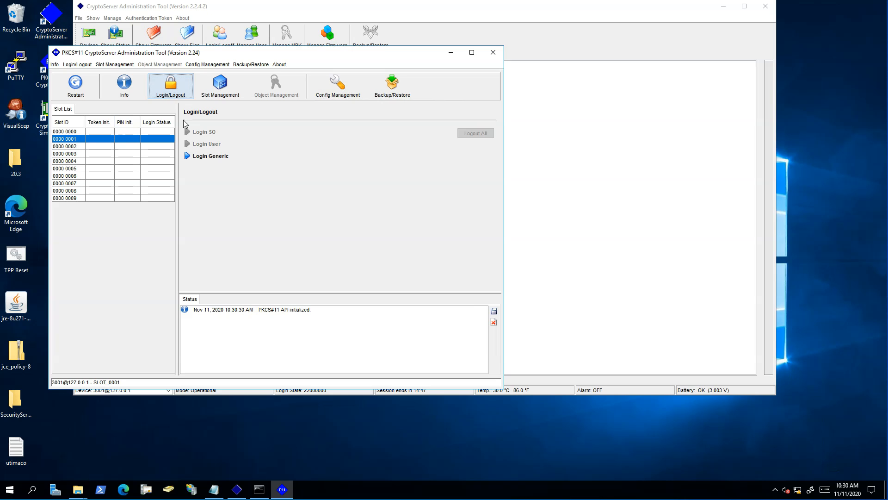
click(190, 156)
click(293, 167)
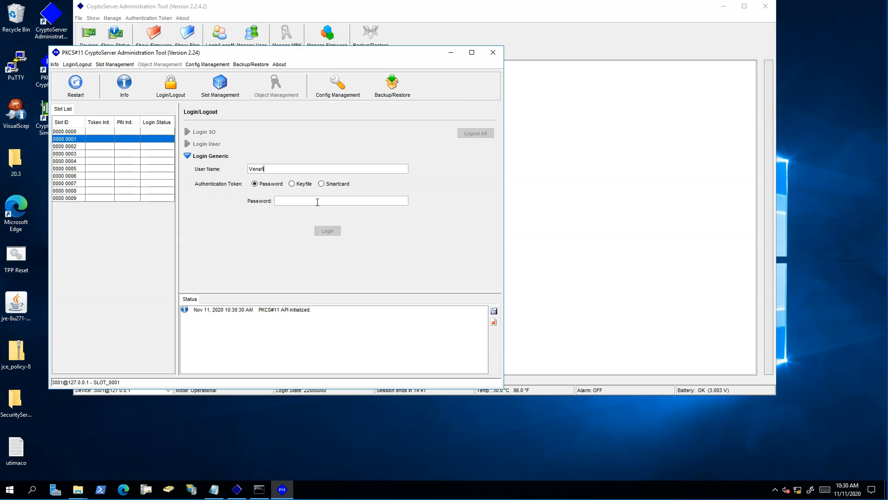
click(317, 202)
text(123456)
click(328, 230)
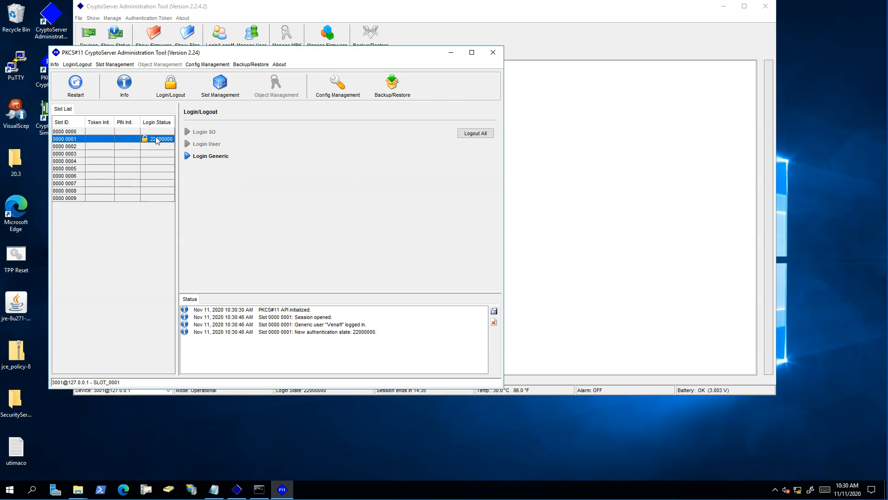
click(220, 89)
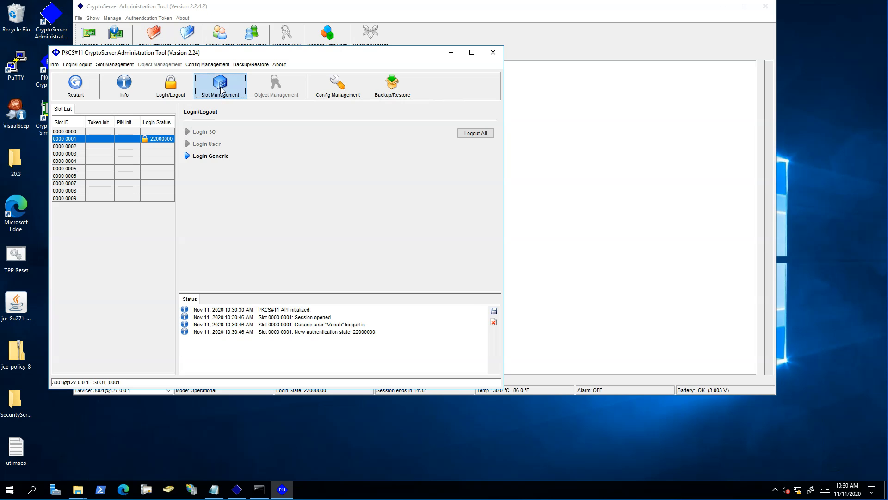
- Initialize the token in slot 0001, entering the security officer PIN and its confirmation
click(190, 133)
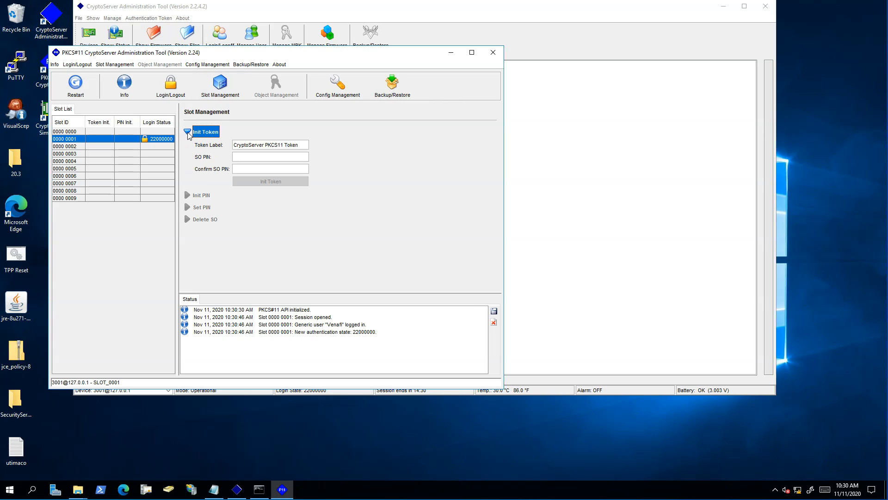
click(248, 156)
text(1234)
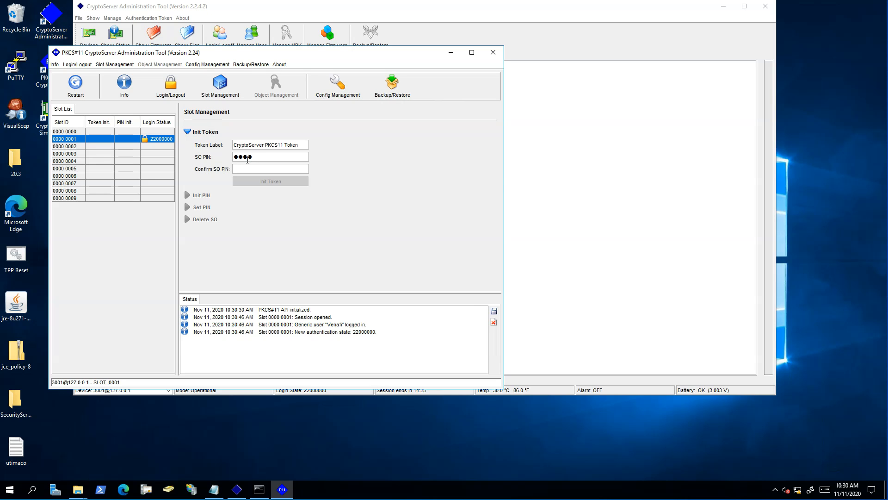
click(247, 168)
text(1234)
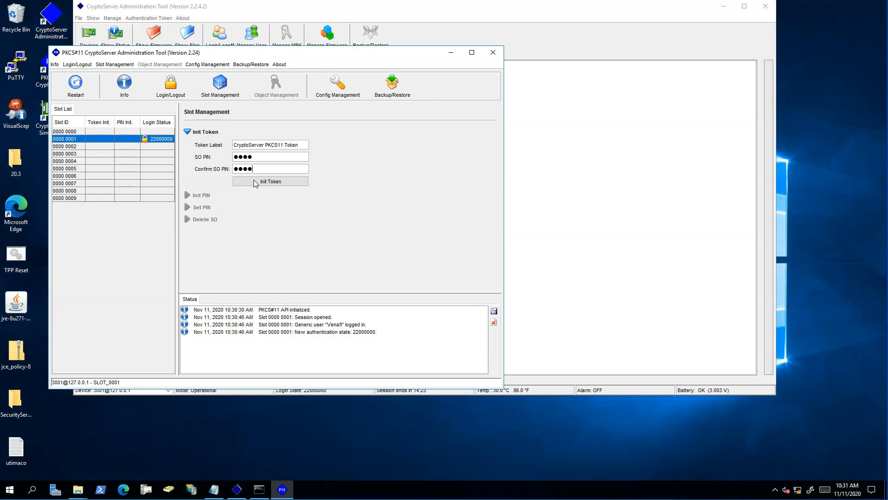
click(268, 182)
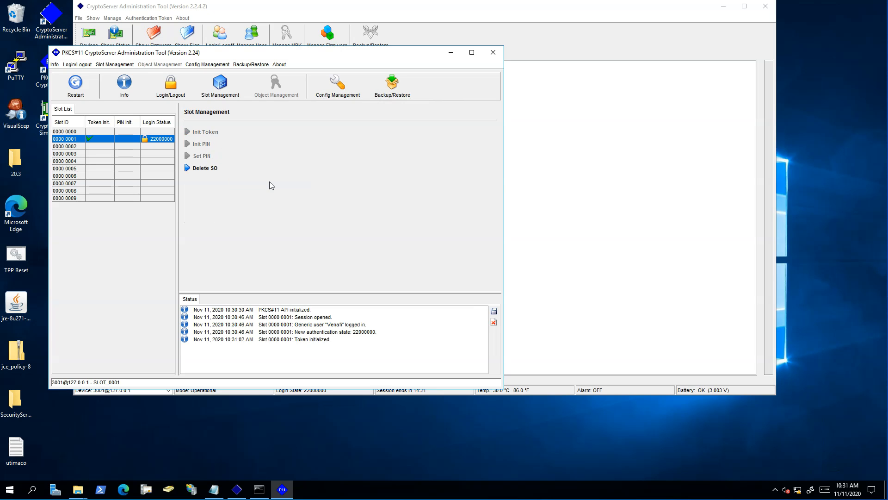
- Restart the tool, select slot 0000 0001, and log in as security officer with the SO PIN
click(74, 86)
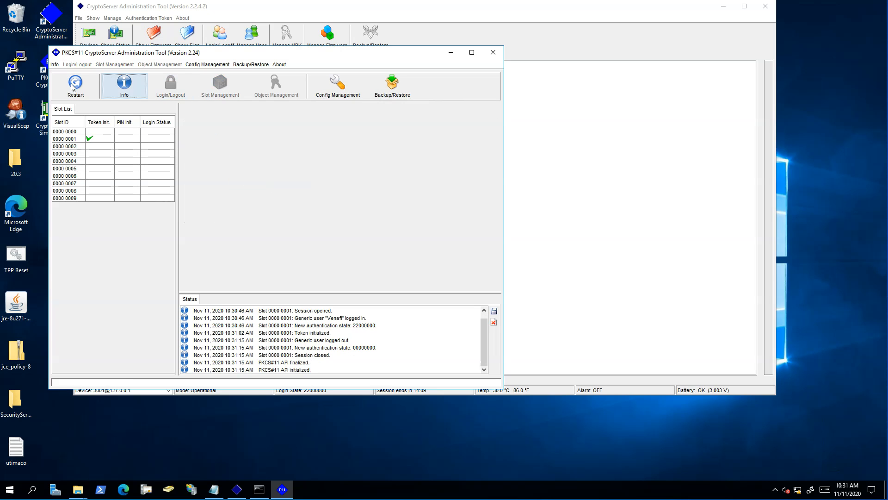
click(106, 138)
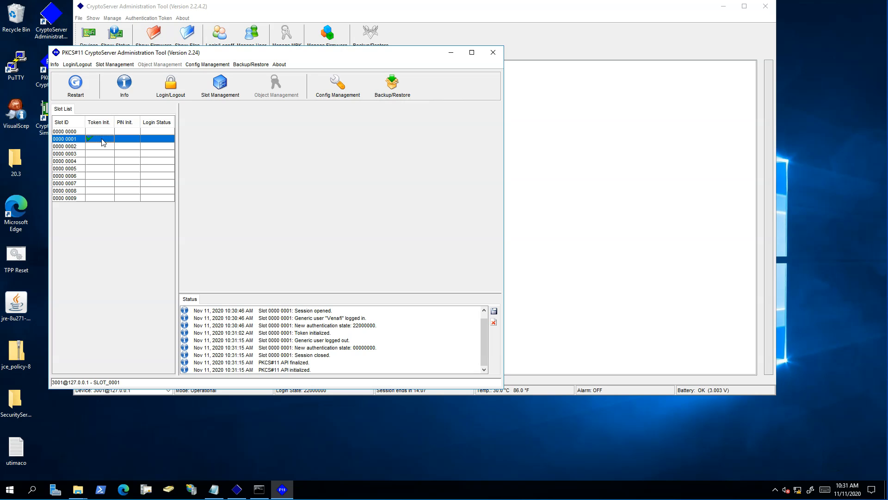
click(171, 93)
click(187, 133)
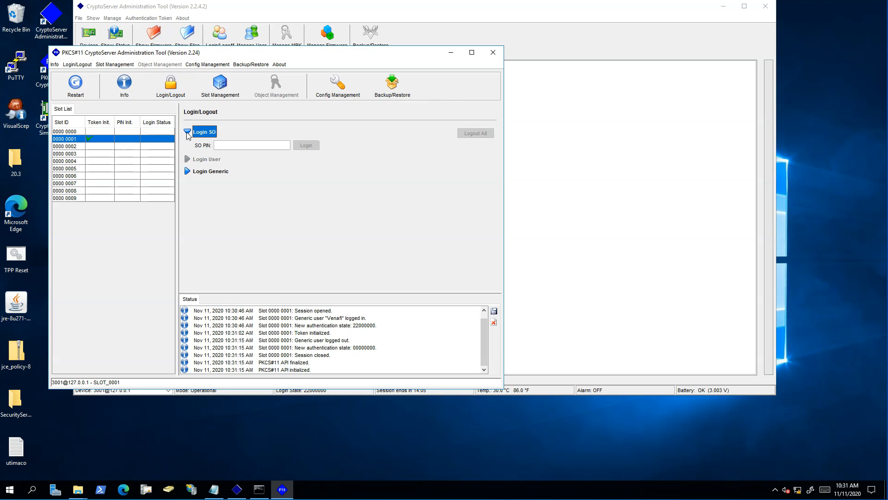
click(235, 146)
text(1234)
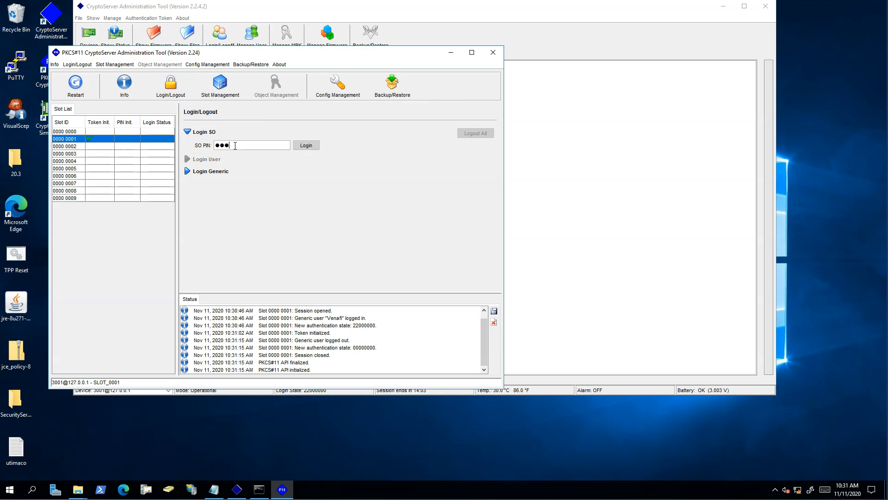
click(307, 146)
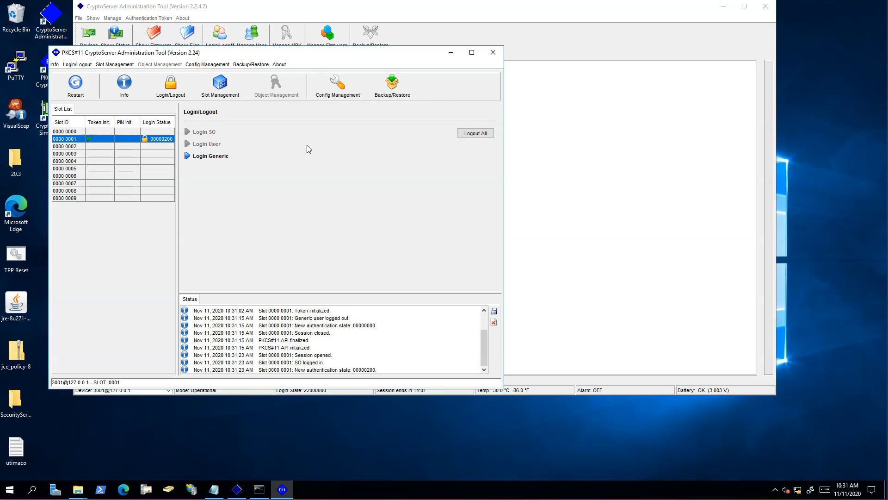
- Set slot 0001's normal user PIN through Slot Management's Init PIN, entering it twice
click(220, 85)
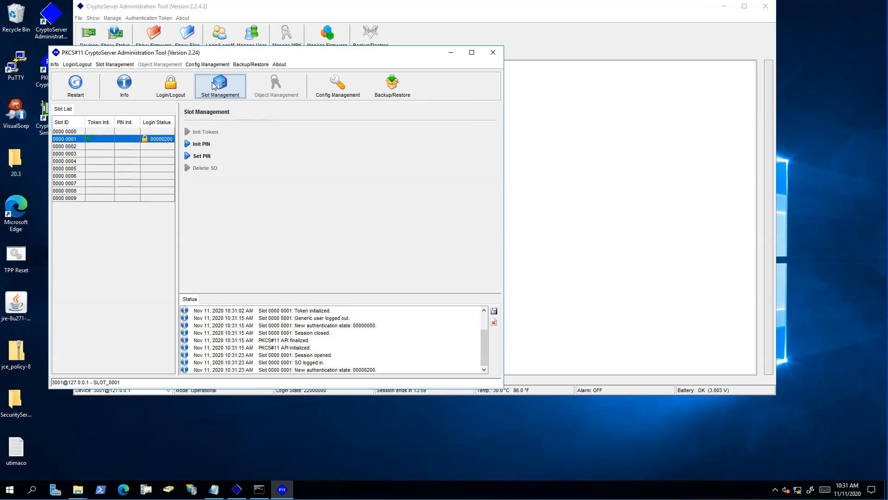
click(187, 144)
click(277, 157)
text(••••)
click(278, 168)
text(••••)
click(284, 181)
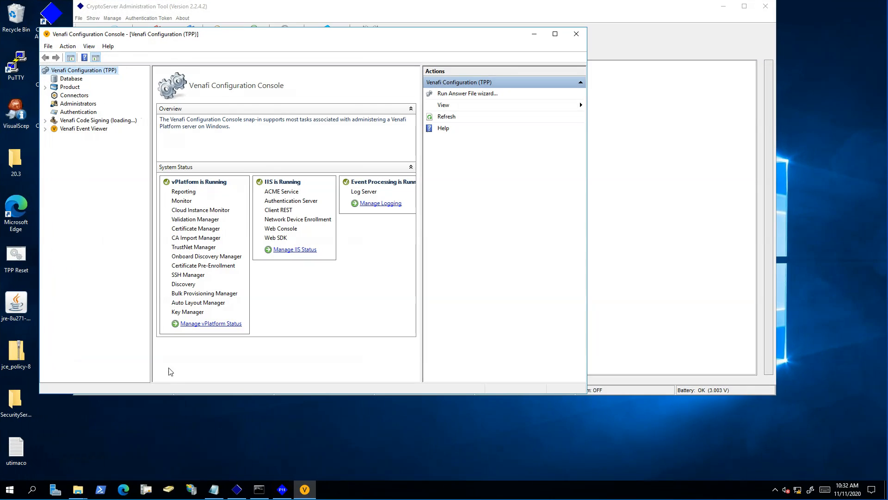
- From Connectors, start a new HSM connector, authenticate, and name it Utimaco-1
click(76, 95)
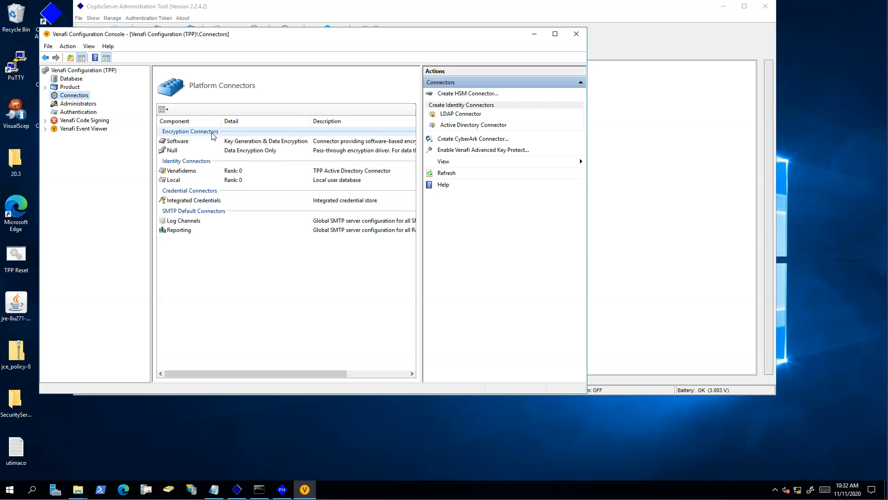
click(460, 95)
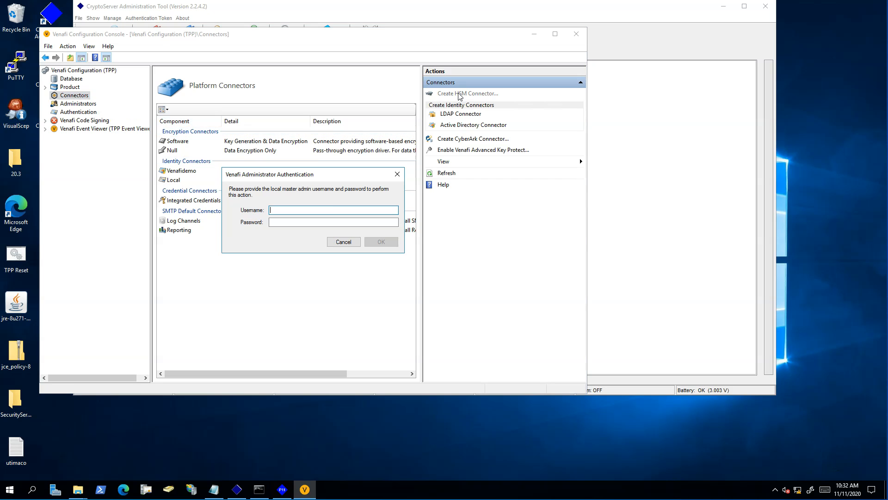
key(Return)
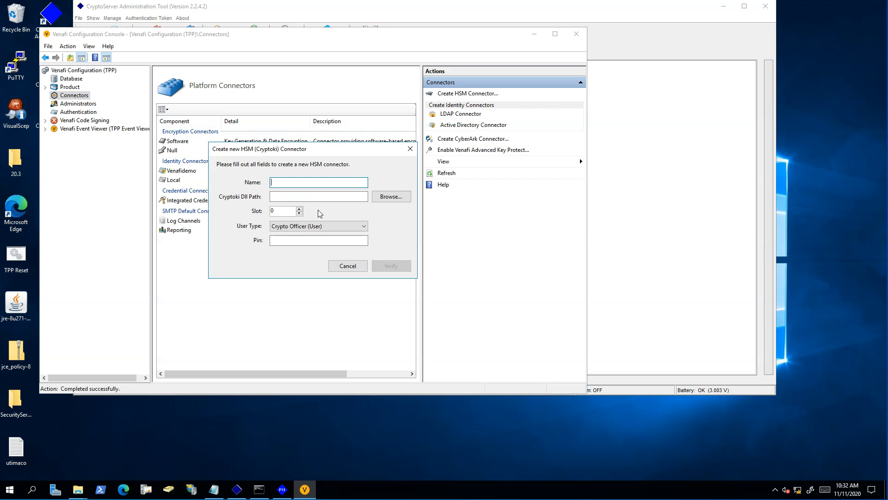
text(Utimaco-1)
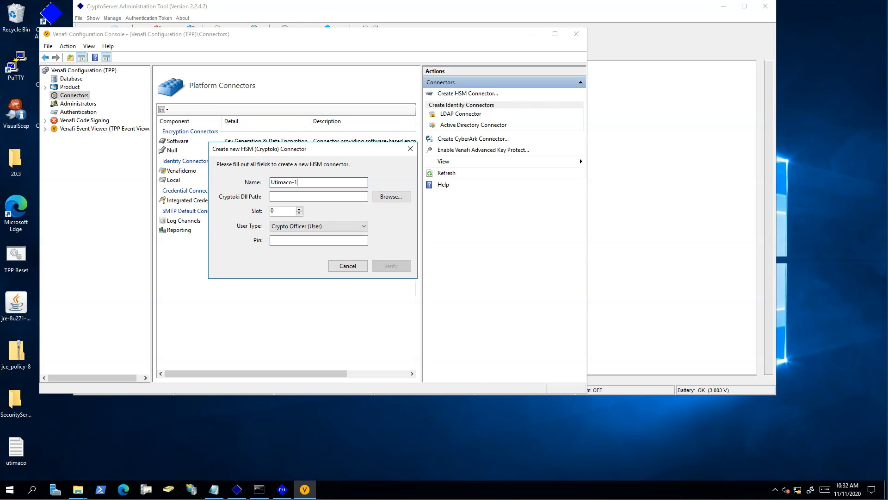
- Point the connector to cs_pkcs11_R2.dll on slot 1, enter the PIN, and verify
click(391, 196)
click(158, 106)
click(314, 248)
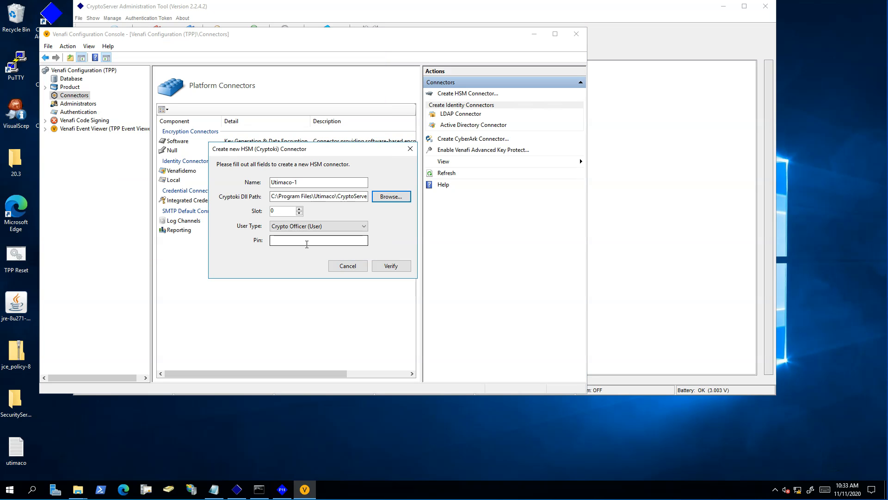
click(299, 209)
click(293, 240)
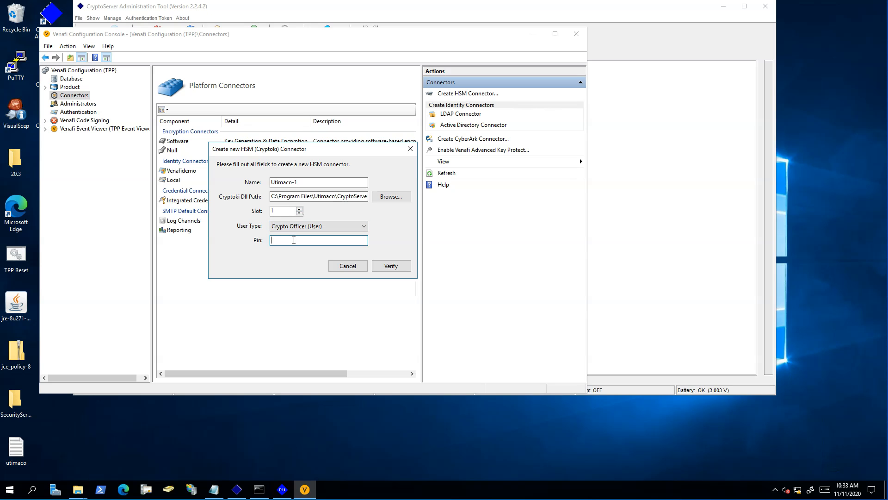
click(390, 267)
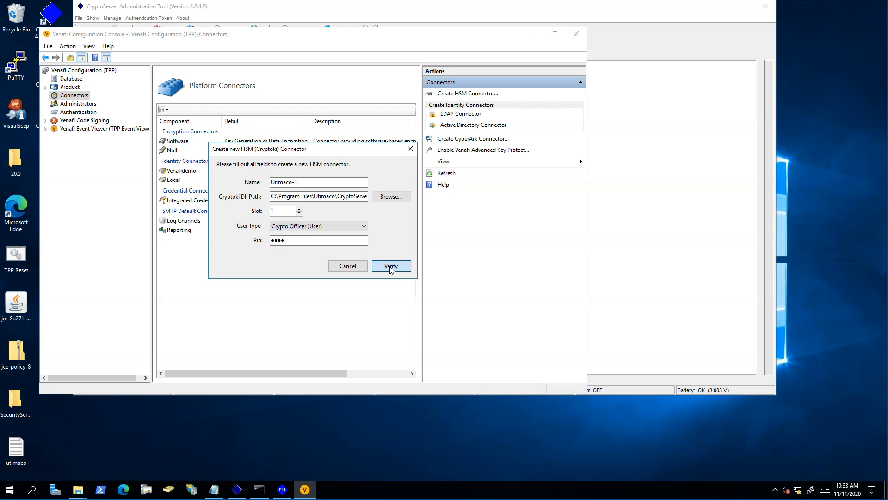
- Create two AES 256 keys, Utimaco-slot1-Key1 and Utimaco-slot1-Key2
click(396, 271)
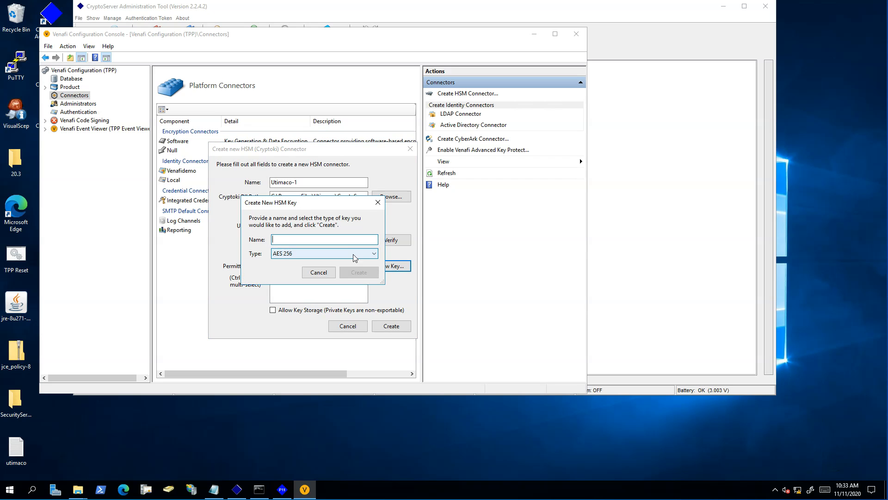
text(Utimaco-slot1-)
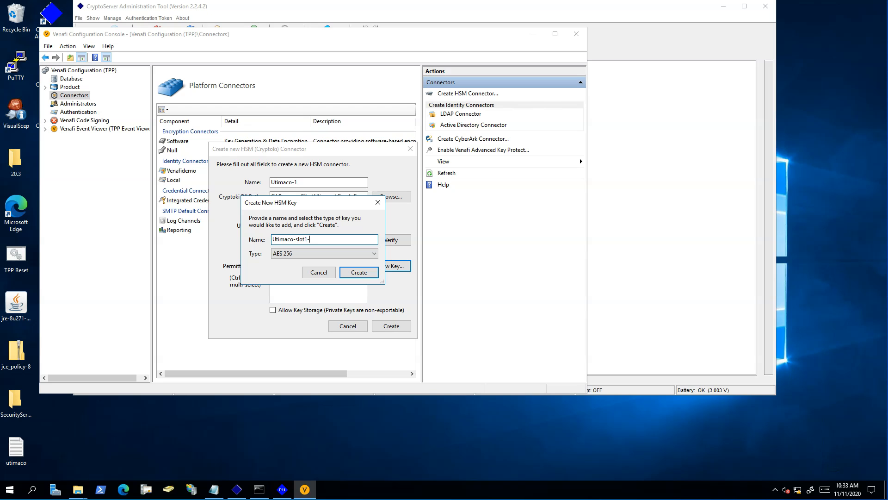
text(Key1)
click(359, 272)
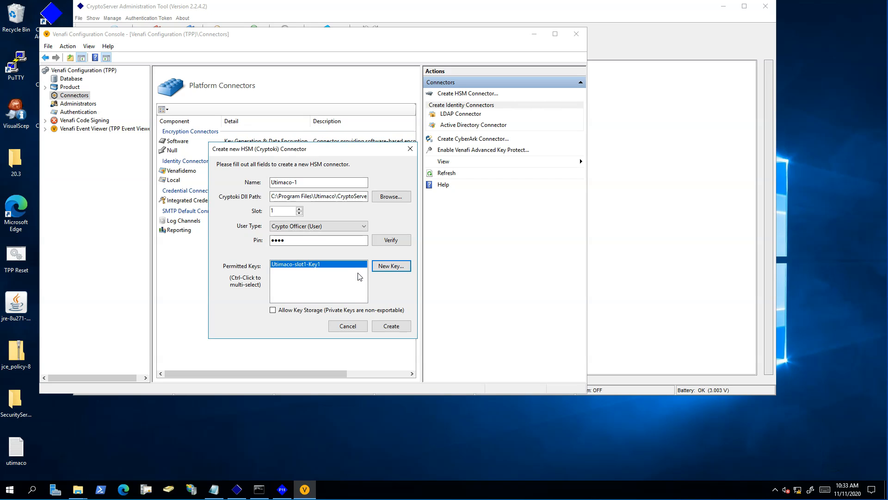
click(391, 266)
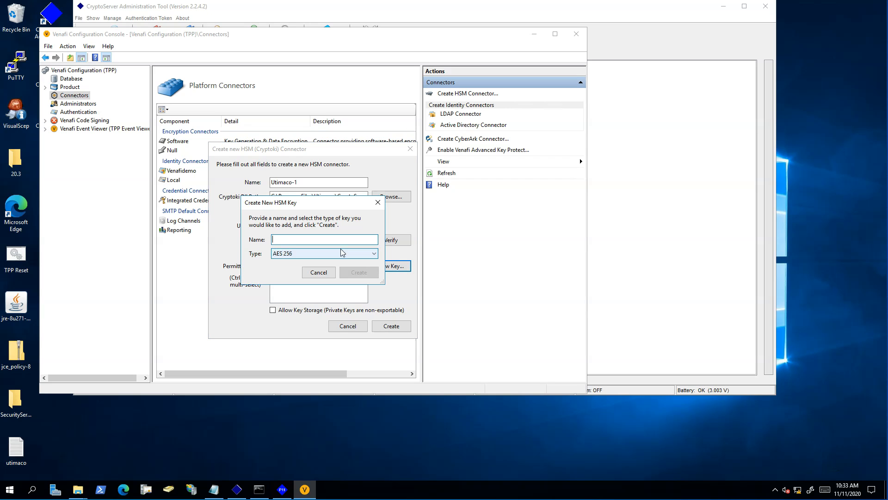
text(Utimaco-slot1-Key2)
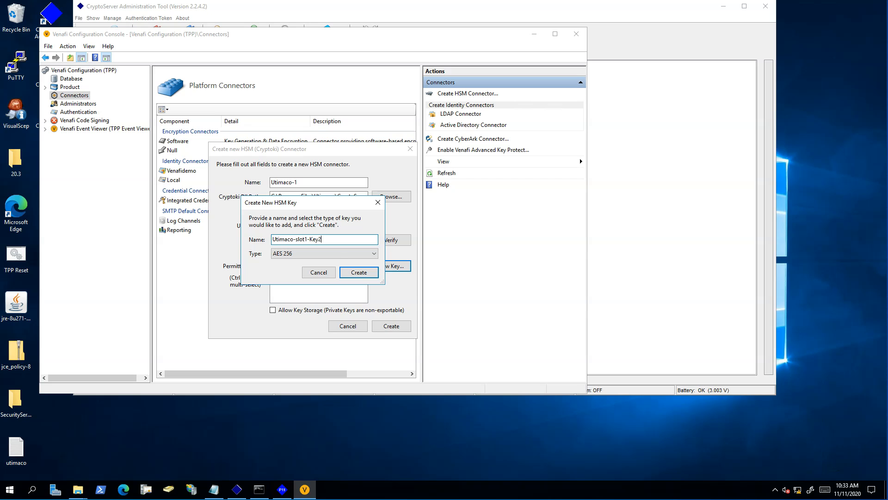
click(359, 272)
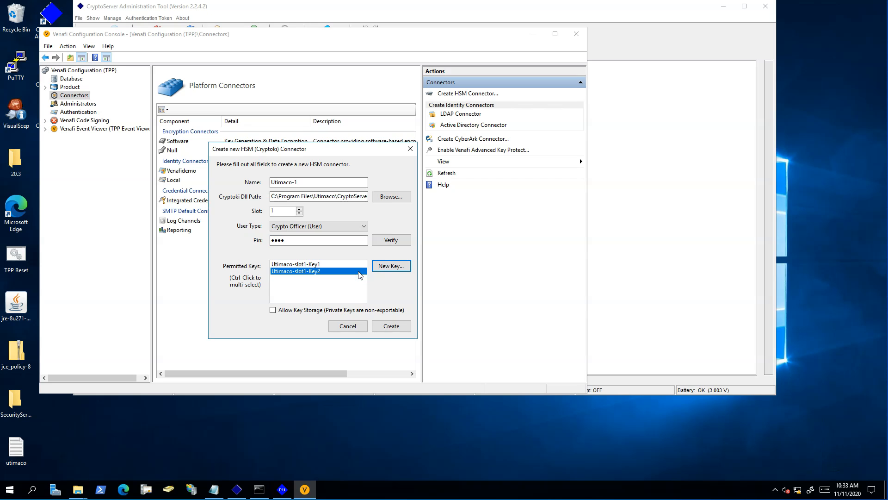
- Permit both keys, create the Utimaco-1 connector, and select it in the list
ctrl+click(327, 264)
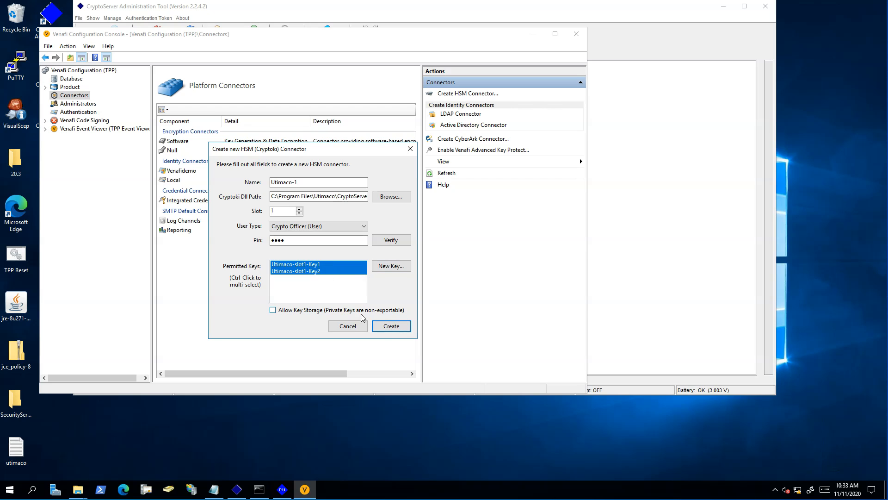
click(400, 325)
click(183, 160)
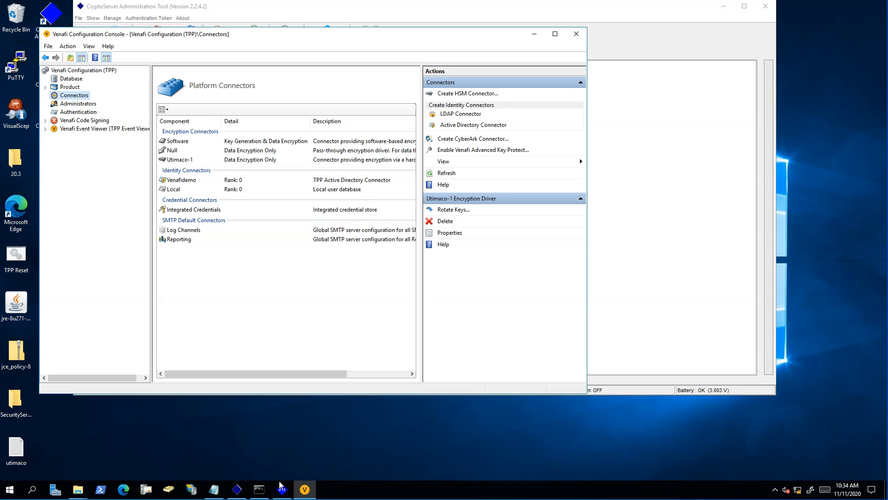
- Log in to slot 0001 as normal user, list its two AES keys, then call up the Command Prompt launch options
click(284, 491)
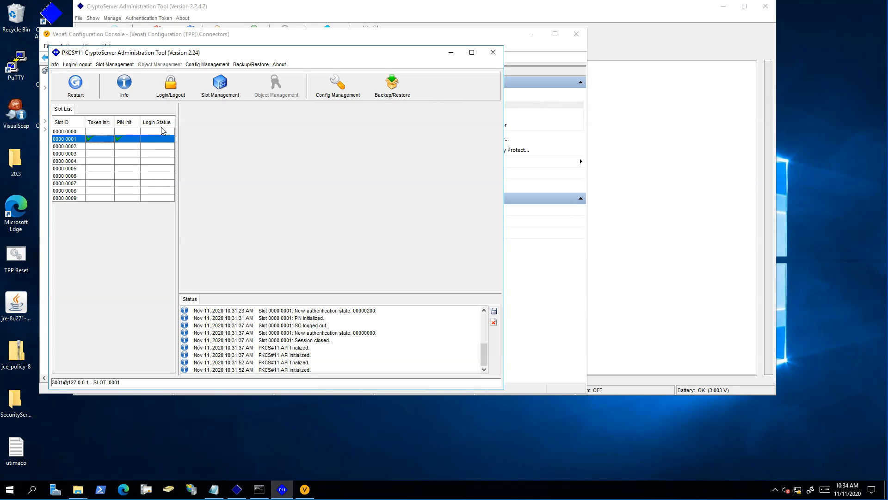
click(180, 87)
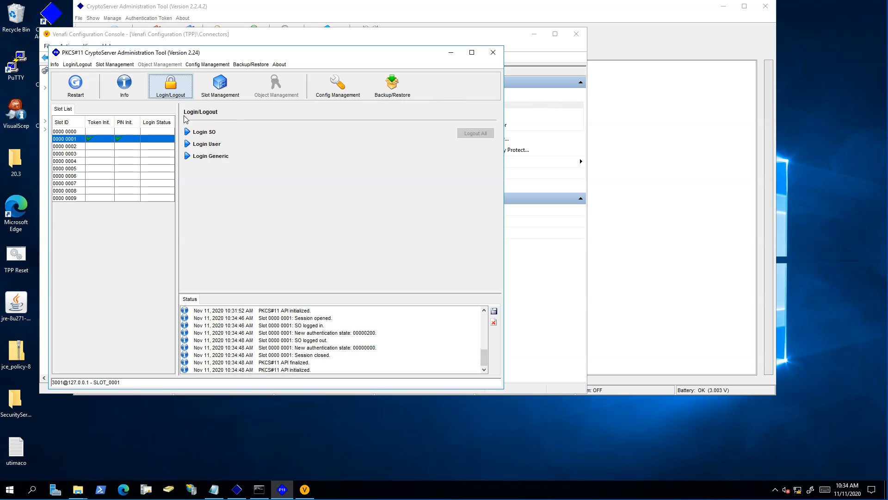
click(187, 145)
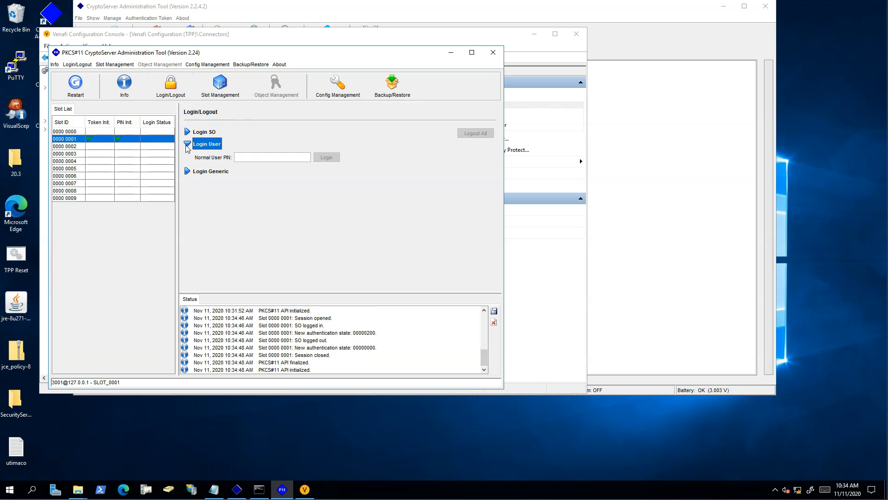
click(262, 158)
text(1234)
click(326, 158)
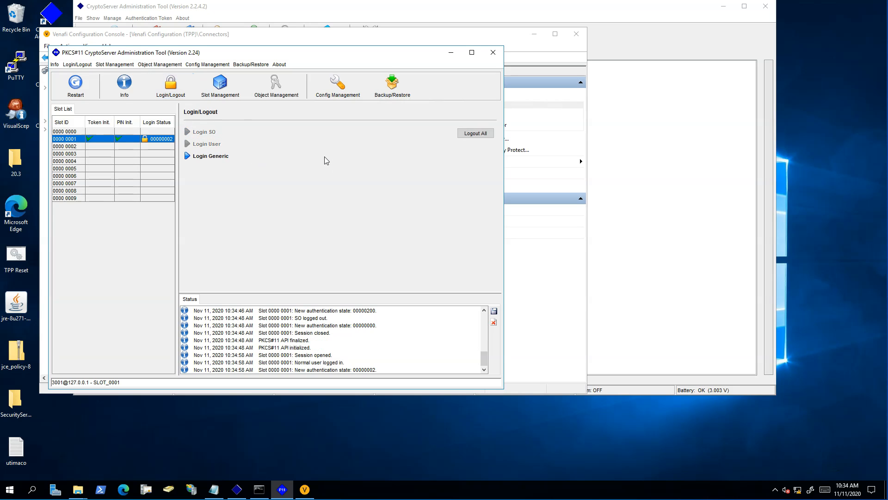
click(274, 91)
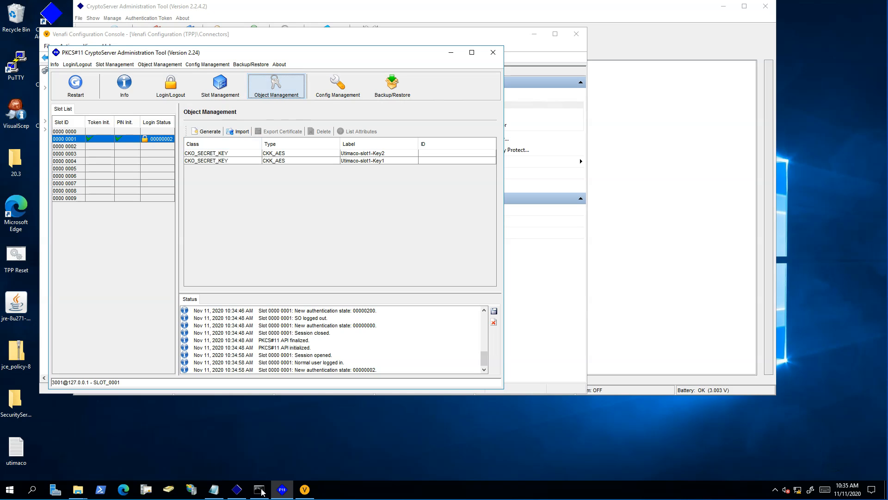
right_click(259, 489)
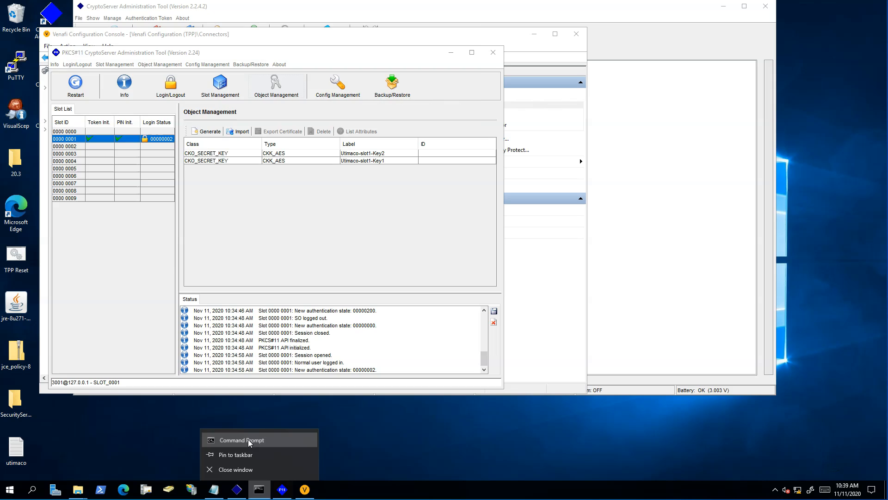
- Open an administrator Command Prompt and cd into the Utimaco Administration folder
click(249, 441)
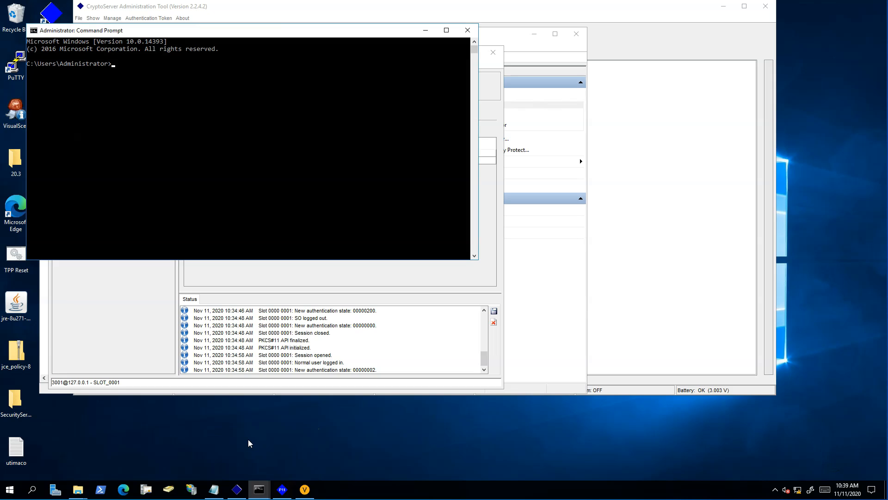
click(217, 493)
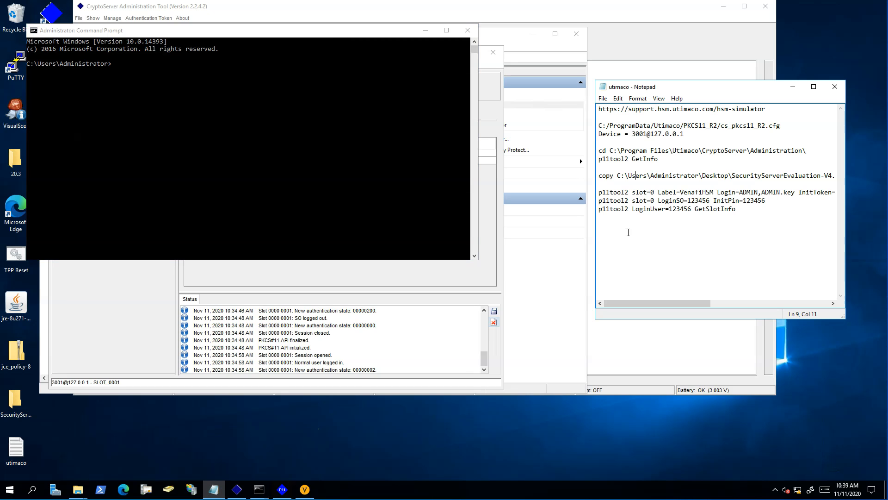
drag(817, 151, 588, 149)
key(ctrl+c)
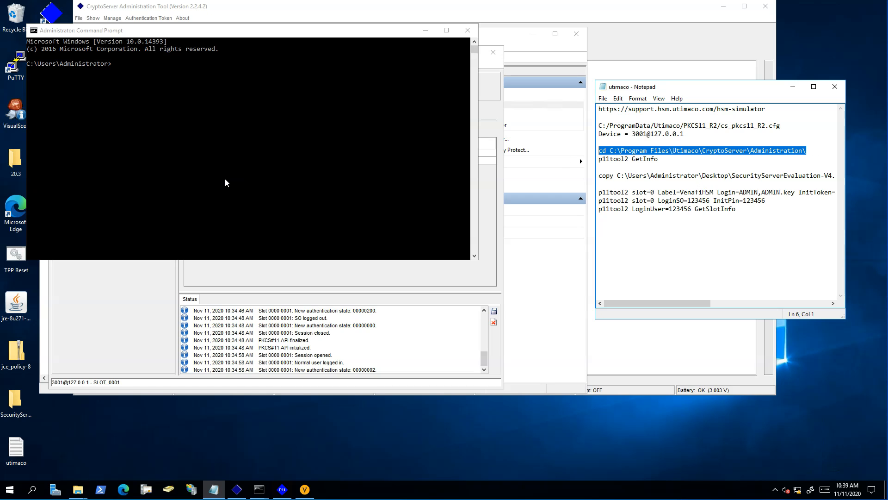
click(225, 183)
key(ctrl+v)
key(Return)
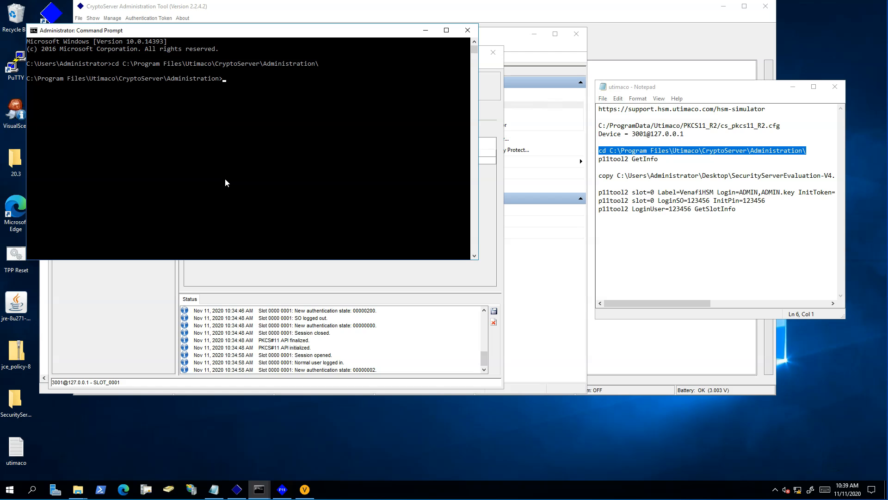
- Run p11tool2 GetInfo, copied from the notes
drag(668, 159, 594, 160)
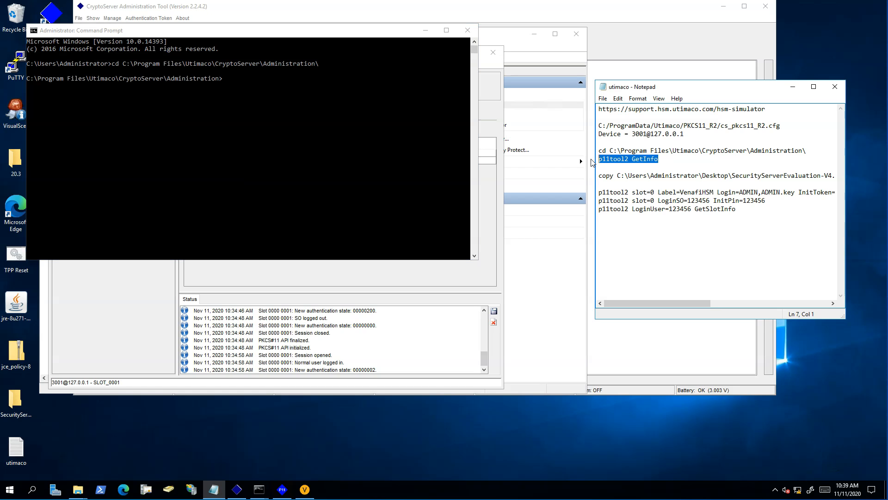
click(326, 160)
text(p11tool2 GetInfo)
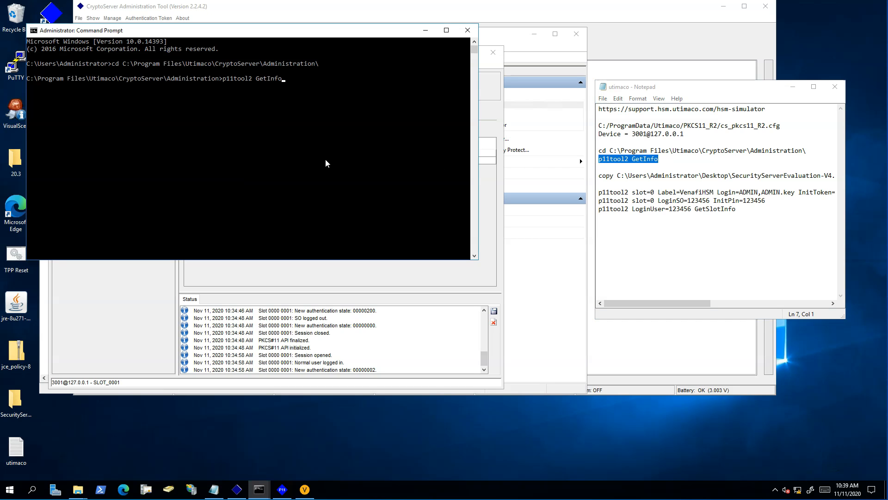
key(Return)
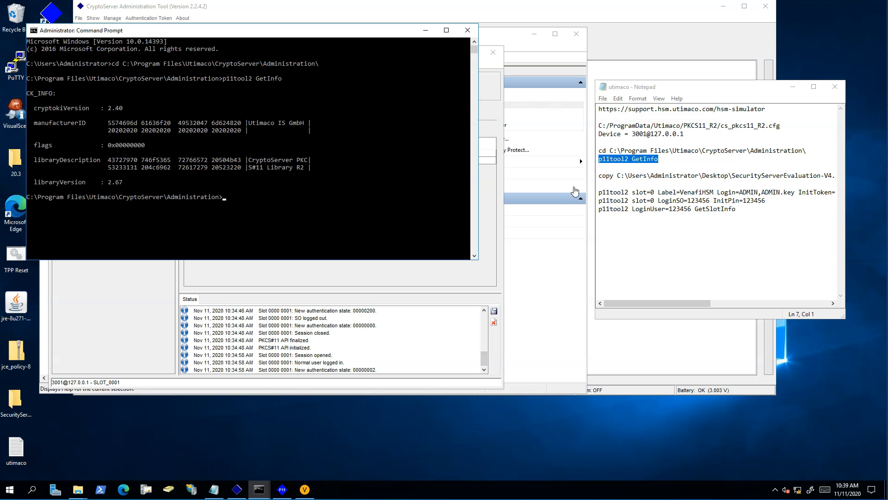
- Run the p11tool2 slot=0 Label=VenafiHSM InitToken command to initialize slot 0's token
click(600, 192)
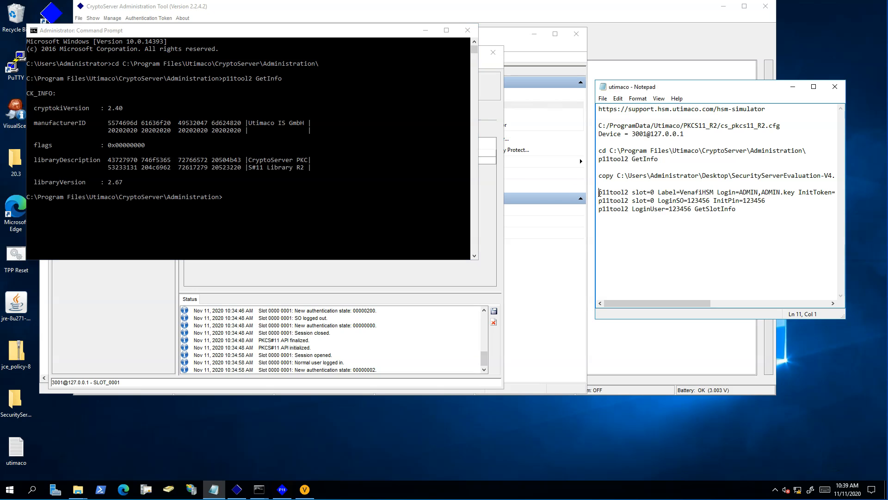
key(shift+Down)
key(ctrl+c)
click(363, 192)
right_click(362, 193)
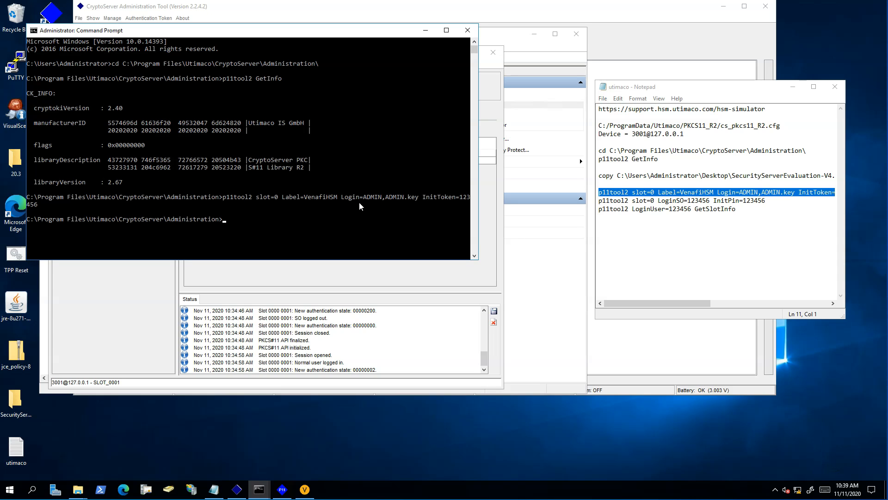
drag(338, 36, 457, 223)
- Restart the PKCS#11 tool, then run the p11tool2 LoginSO InitPin command setting slot 0's user PIN
click(76, 84)
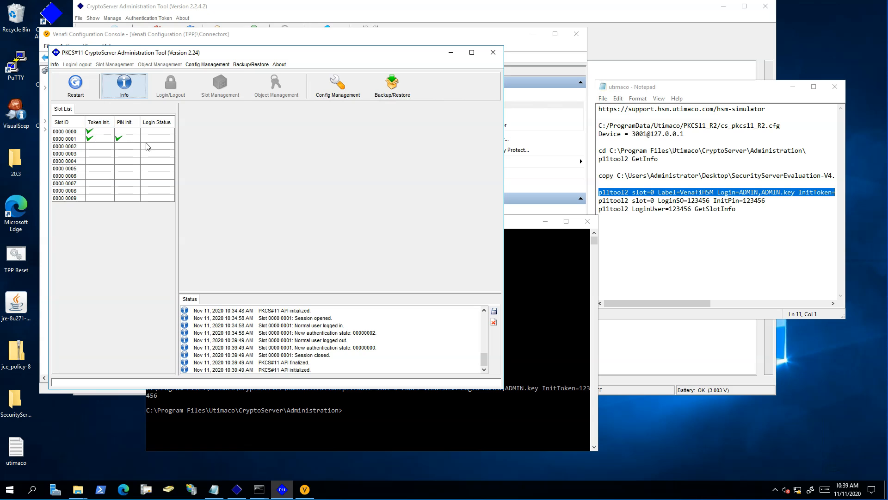
click(528, 283)
double_click(678, 201)
click(678, 201)
drag(770, 200, 599, 202)
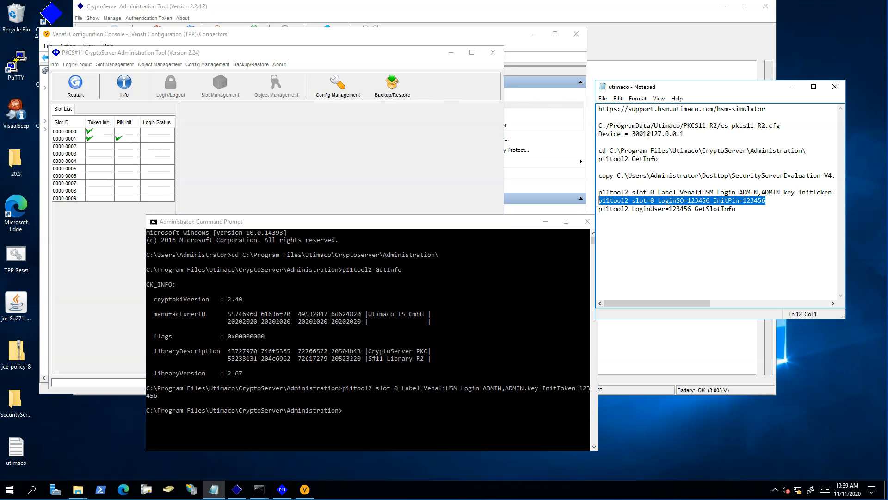
click(493, 307)
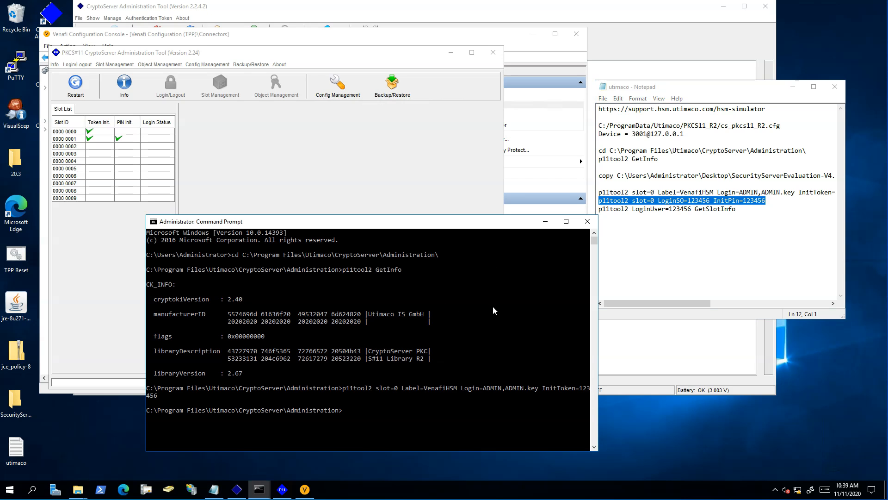
key(ctrl+v)
key(Return)
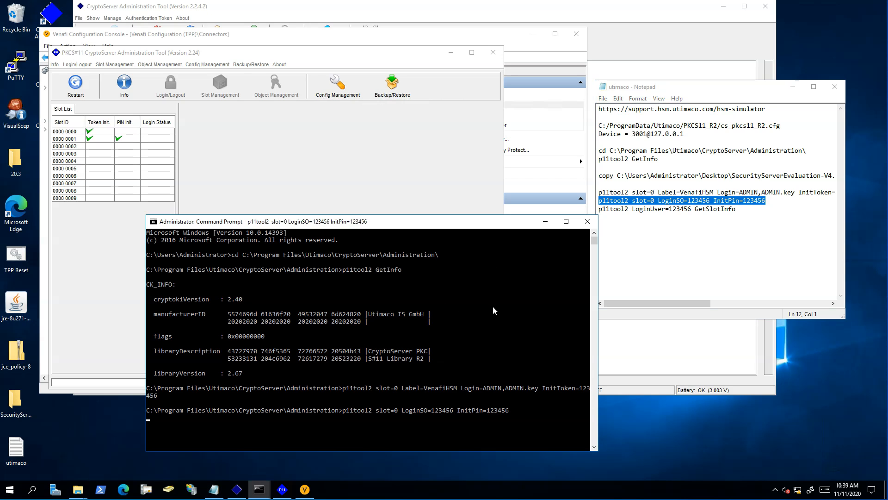
- Restart the tool again, run p11tool2 LoginUser GetSlotInfo for slot 0, and return to Venafi
click(75, 85)
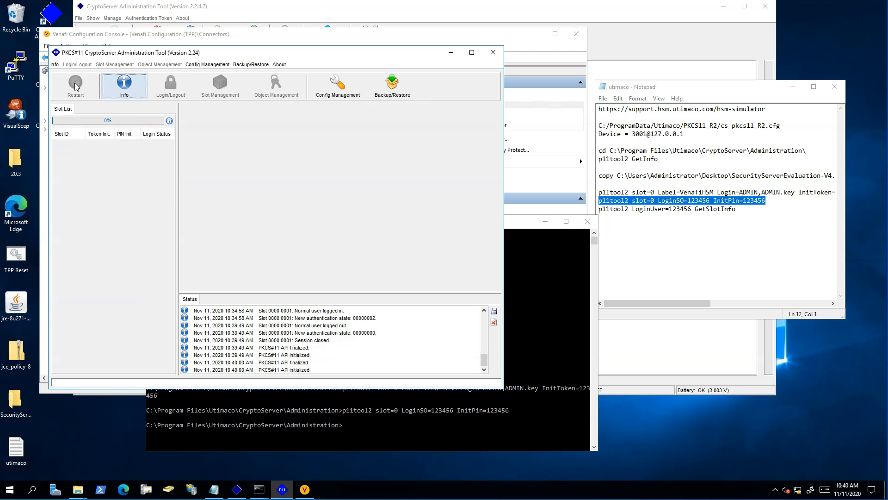
click(710, 210)
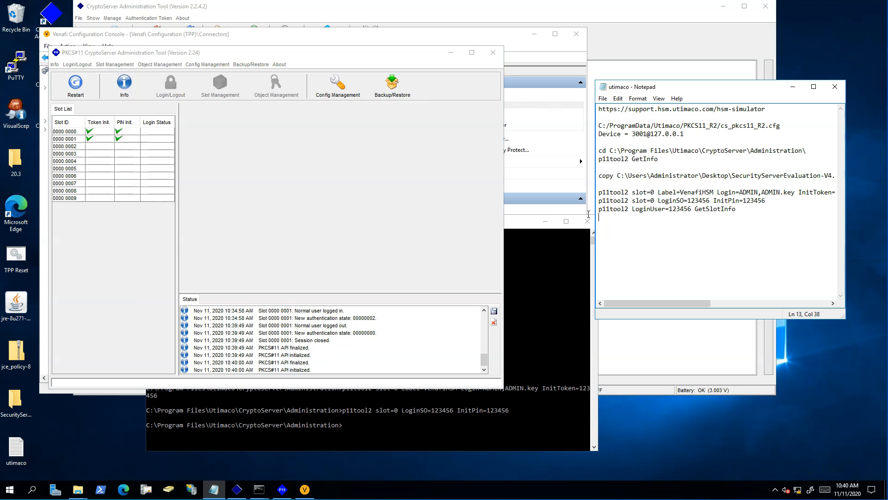
drag(735, 209, 588, 214)
click(506, 423)
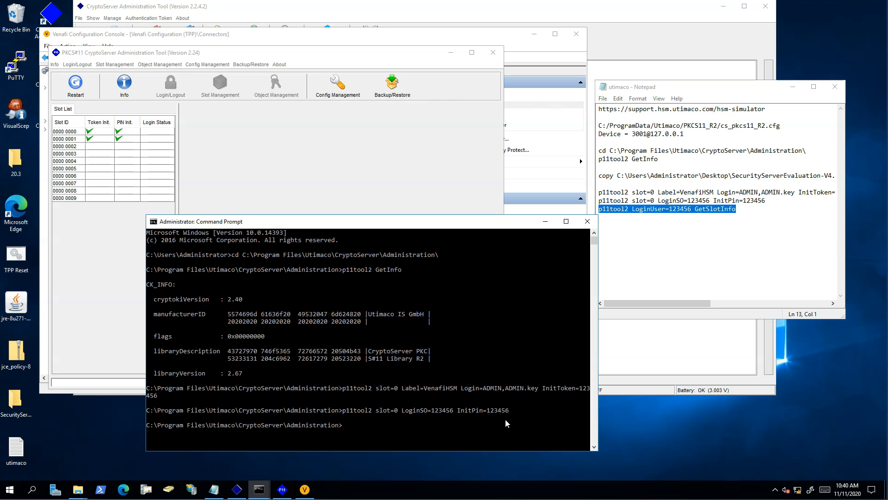
right_click(505, 418)
key(Return)
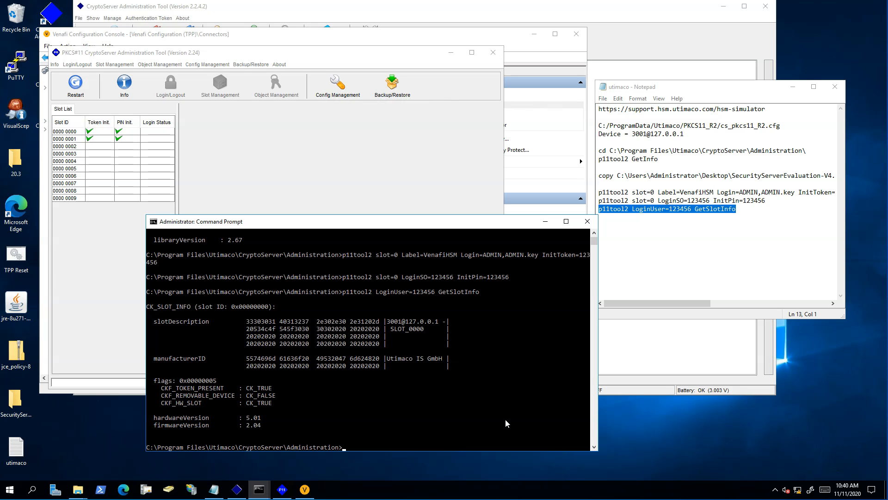
click(513, 42)
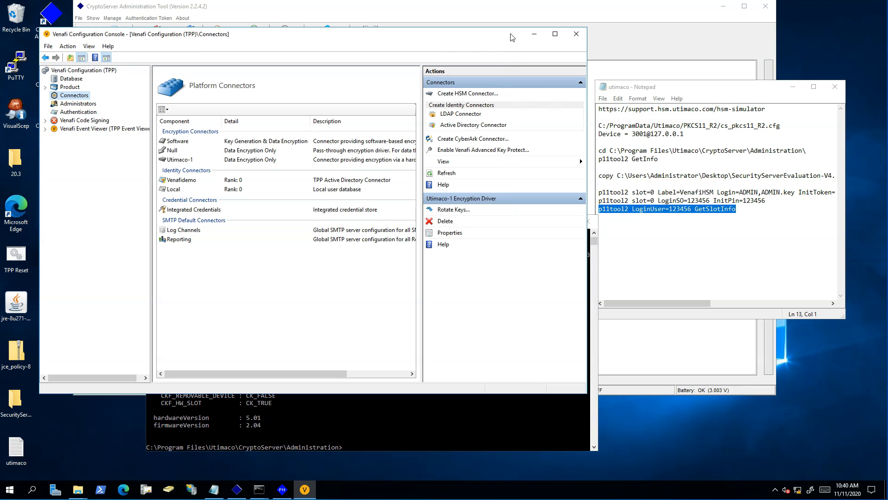
- Start HSM connector Utimaco-2 using cs_pkcs11_R2.dll on slot 0, enter the PIN, and verify
click(468, 92)
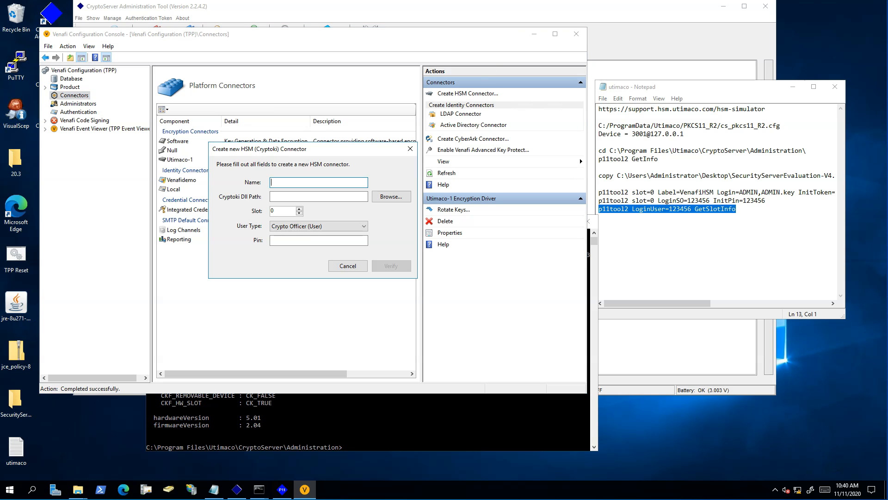
text(Utimaco-2)
click(391, 196)
click(171, 109)
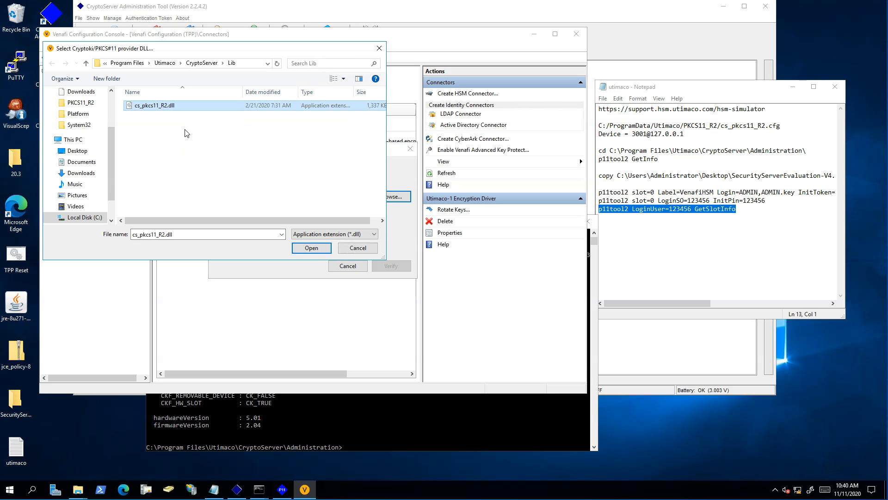
click(313, 248)
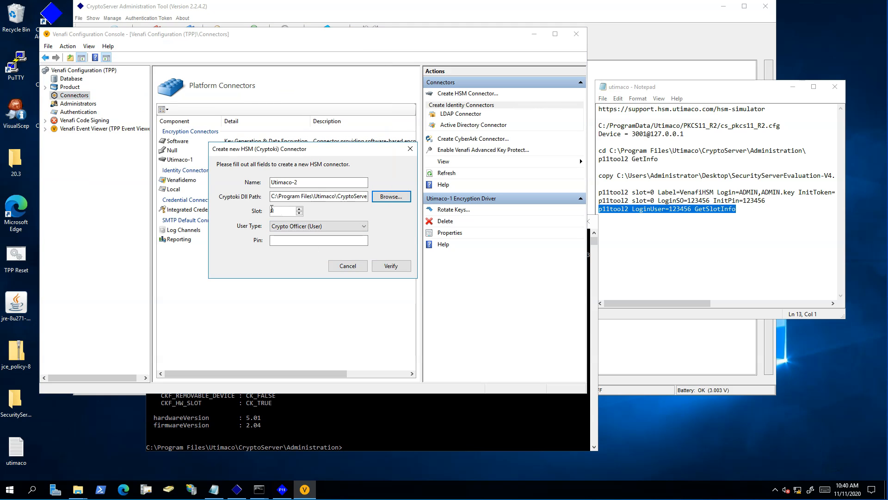
click(292, 240)
text(1234)
click(396, 266)
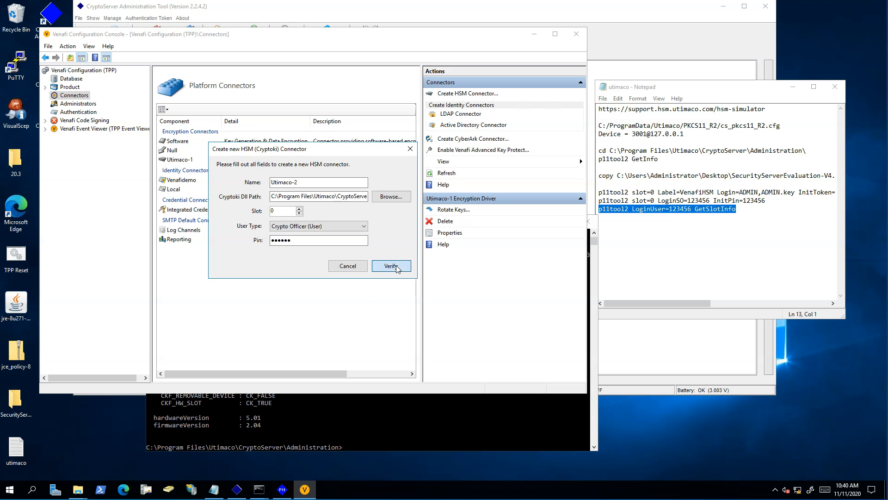
- Add new AES 256 key utimaco-slot0-Key1 and create the Utimaco-2 connector
click(396, 267)
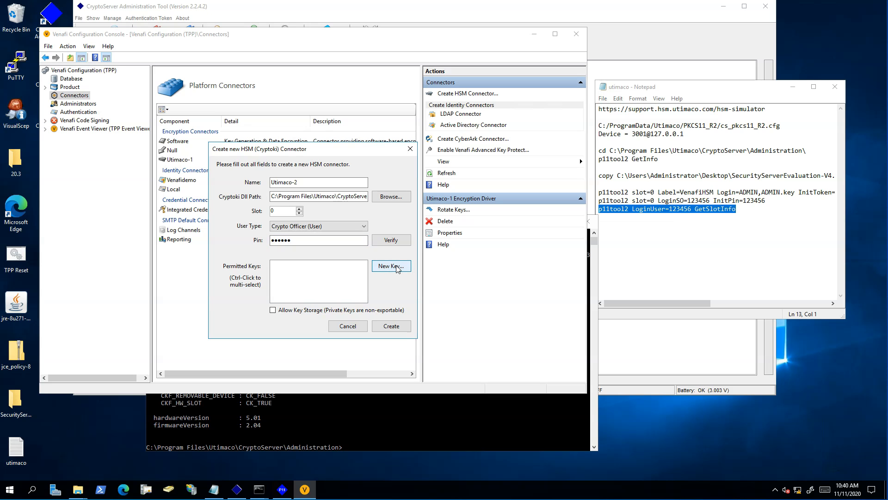
text(utimaco-slot0-Key1)
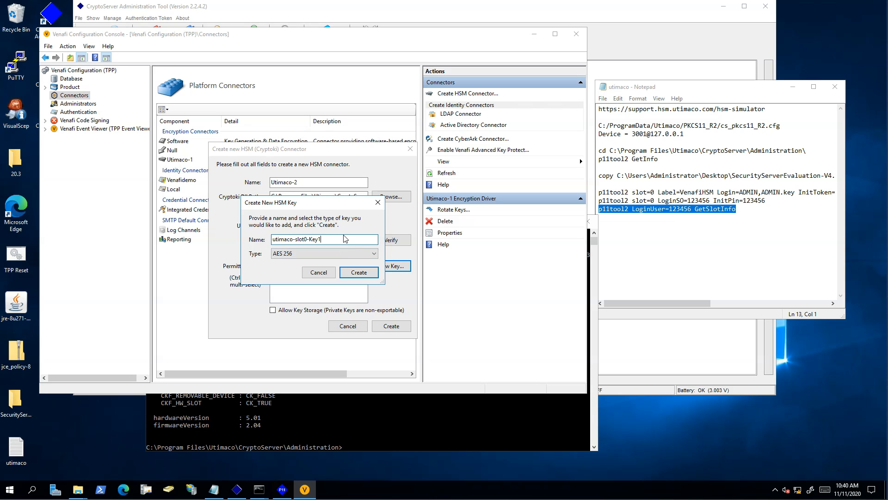
click(364, 275)
click(400, 329)
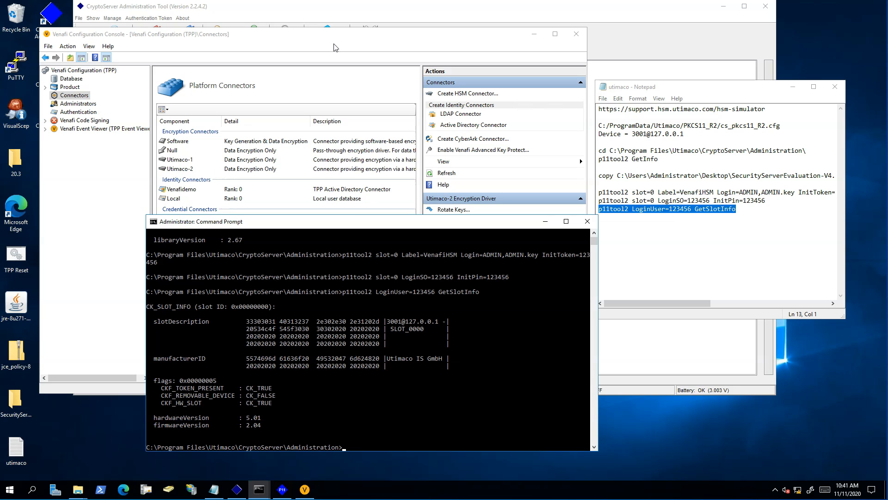
- Bring the PKCS#11 tool forward, select slot 0000 0000, and open the normal user login
click(331, 6)
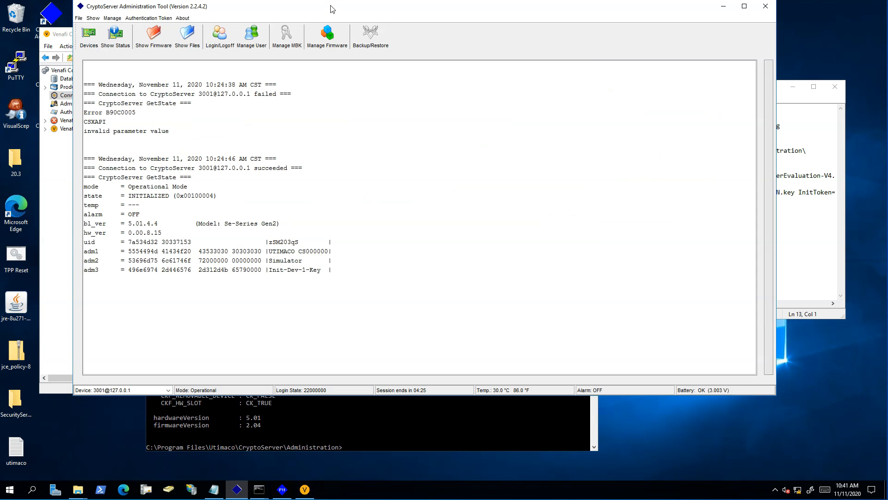
click(68, 278)
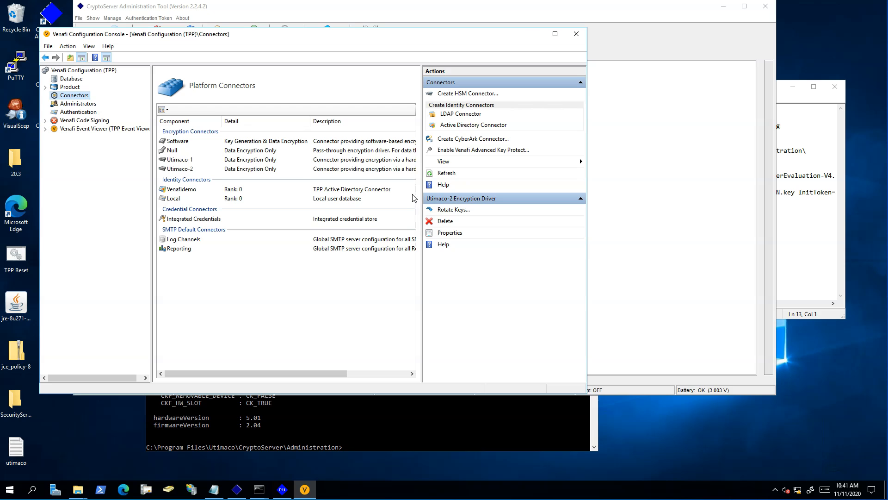
click(283, 491)
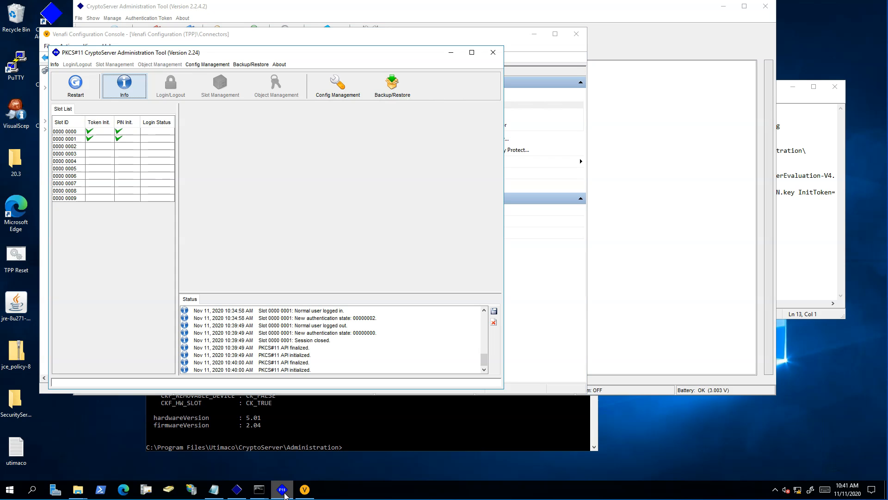
click(128, 131)
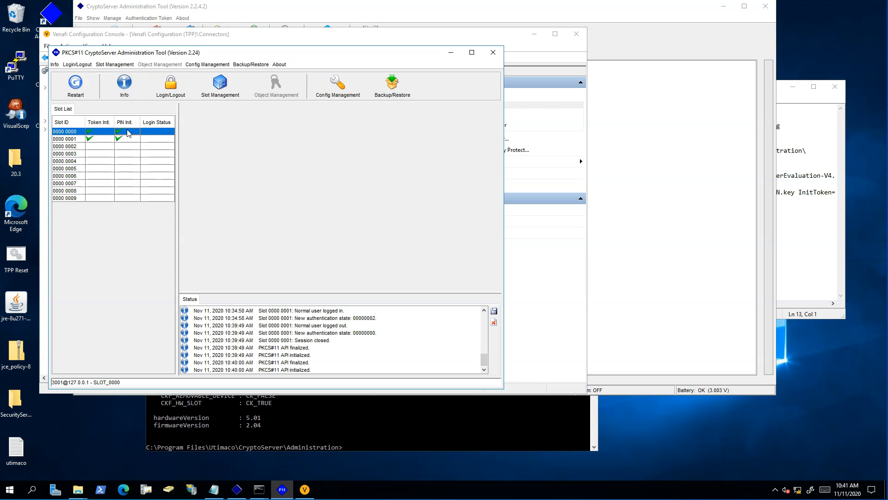
click(173, 89)
click(189, 146)
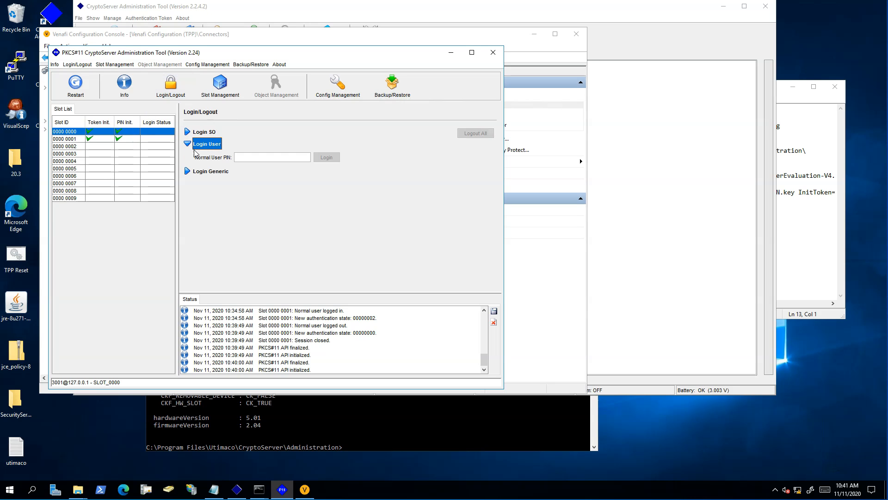
- Enter the user PIN, log in, view utimaco-slot0-Key1 in Object Management, then close the tool
click(252, 157)
text(12345)
click(327, 158)
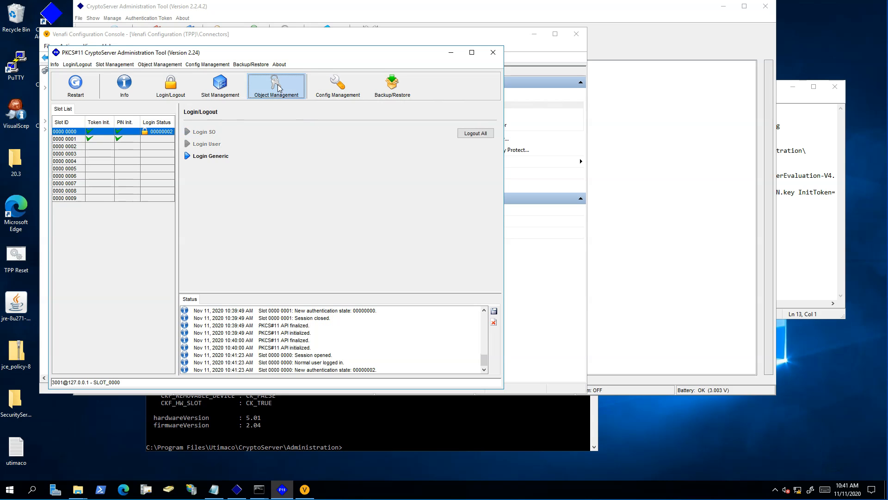
click(279, 88)
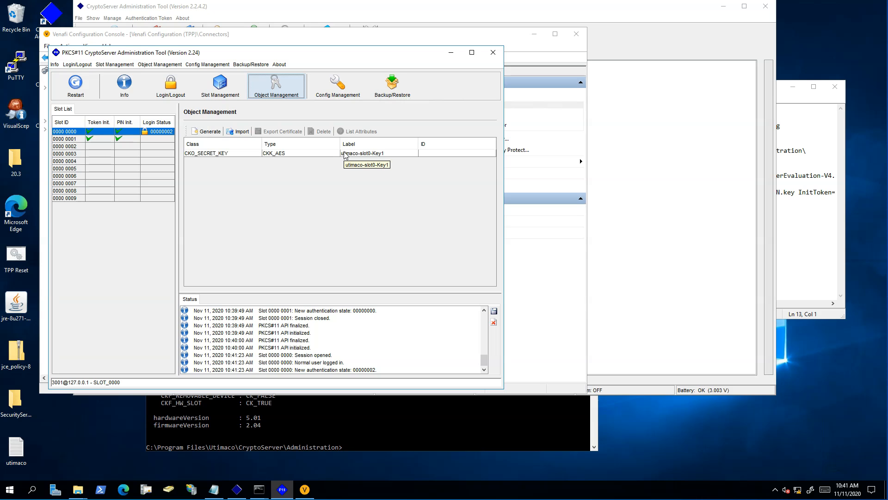
click(493, 52)
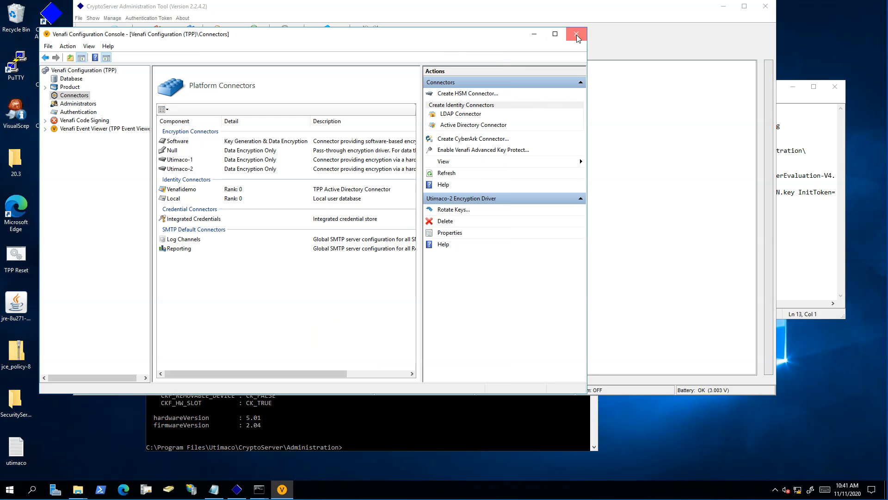
- Close the Configuration Console, CryptoServer tool and Notepad, minimize Command Prompt, and run TPP Reset
click(576, 35)
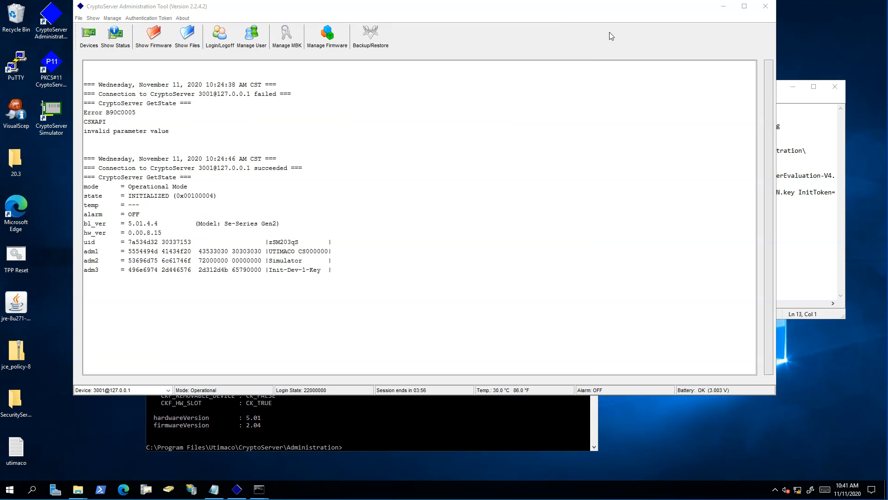
click(769, 10)
click(835, 87)
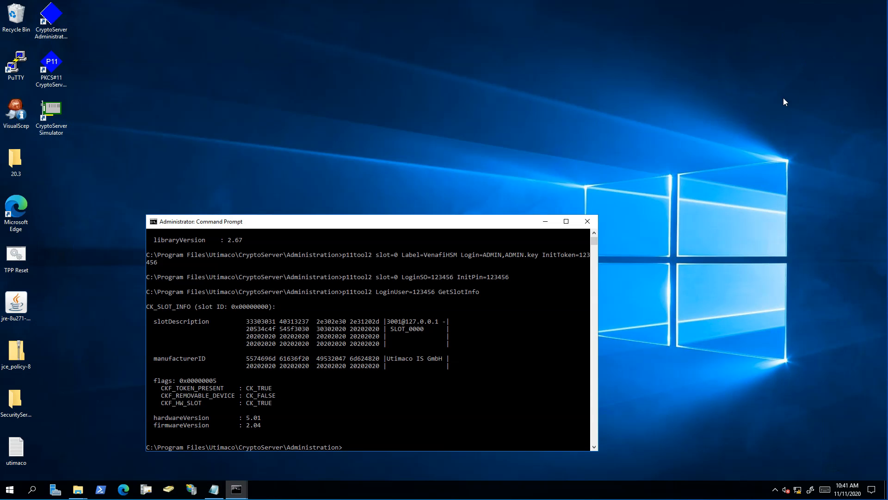
click(545, 223)
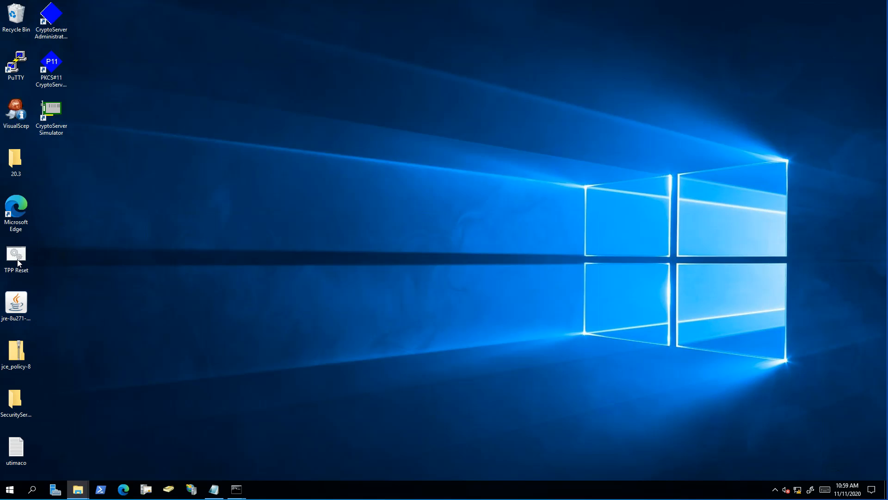
double_click(18, 262)
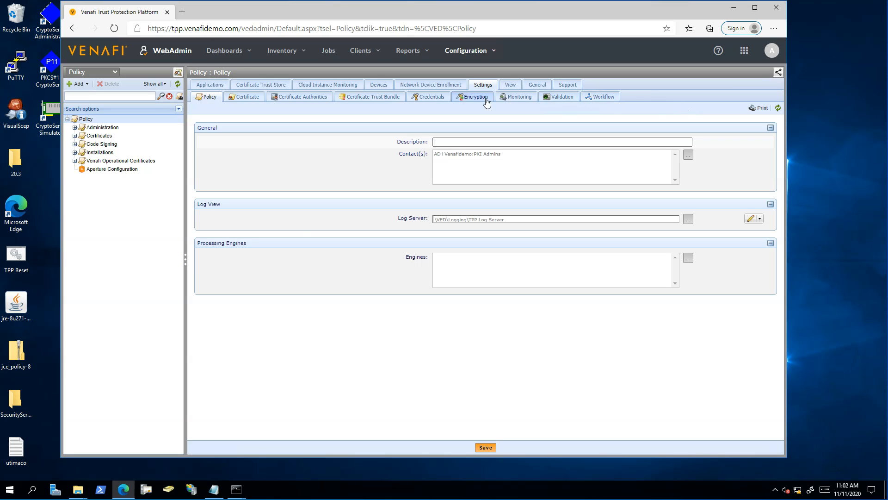
- In Policy Encryption settings, rotate Software:Default to Utimaco-1:Utimaco-slot1-Key1 and close the finished rotation
click(469, 97)
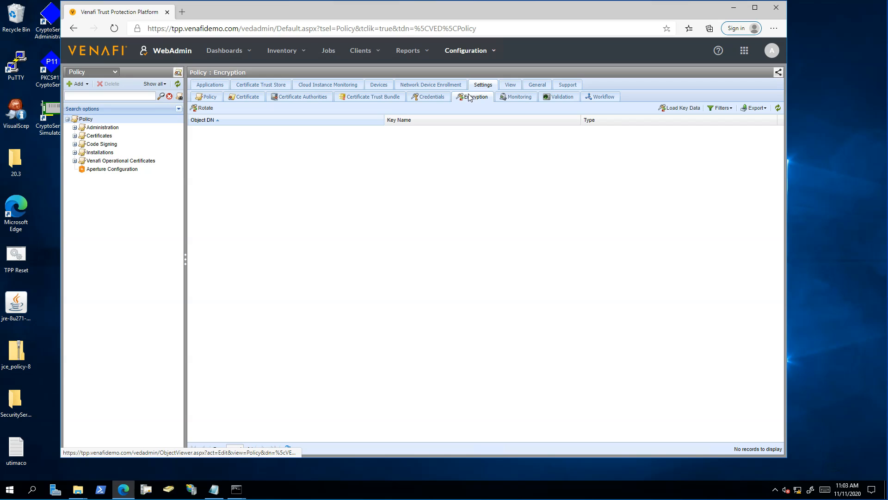
click(206, 108)
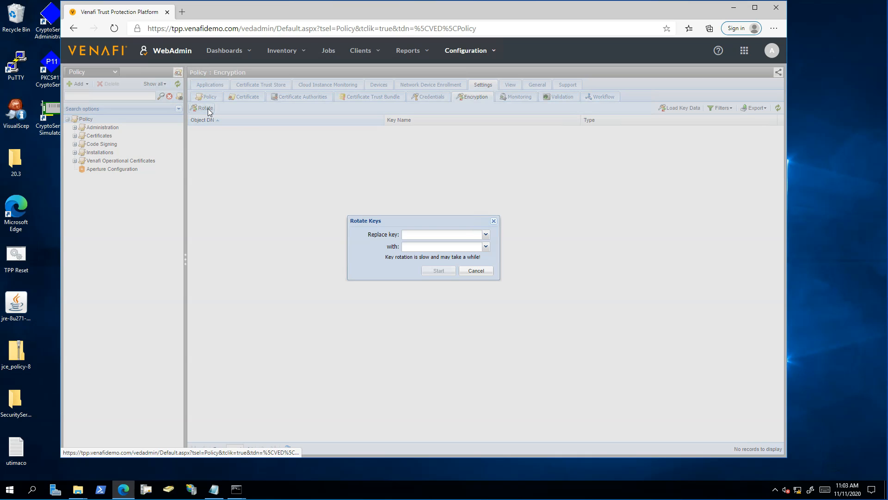
click(486, 235)
click(473, 254)
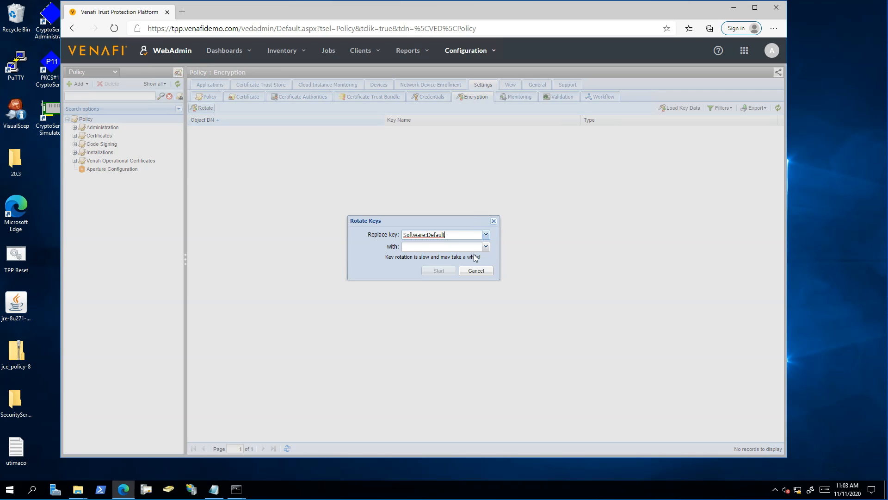
click(486, 247)
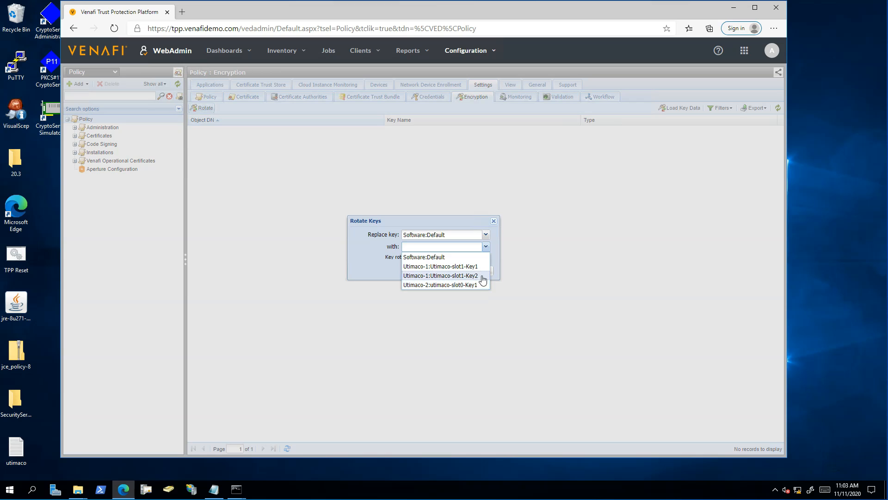
click(481, 267)
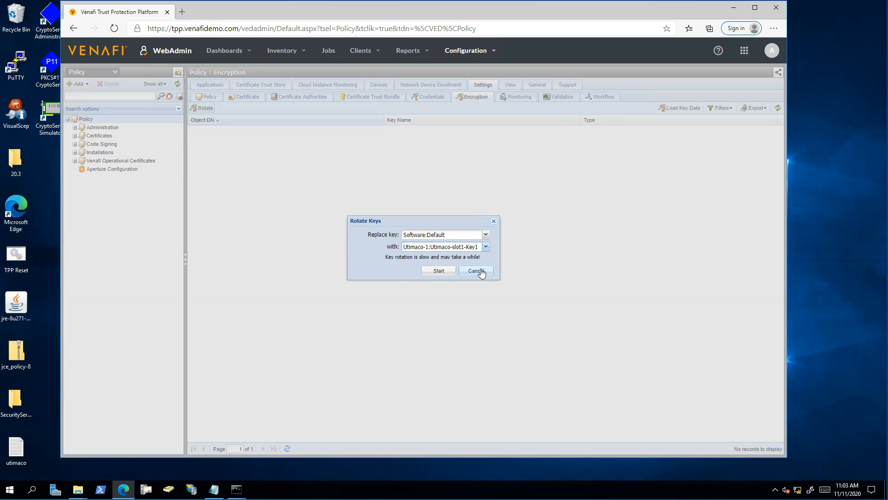
click(444, 270)
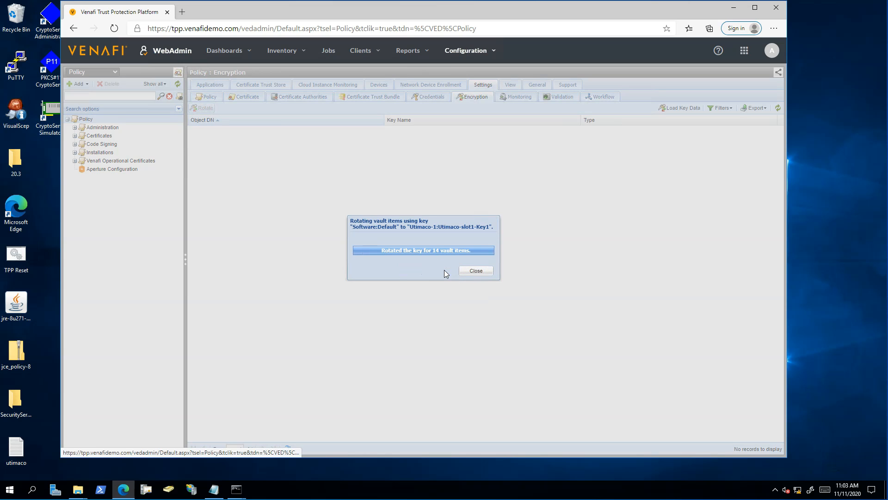
click(477, 272)
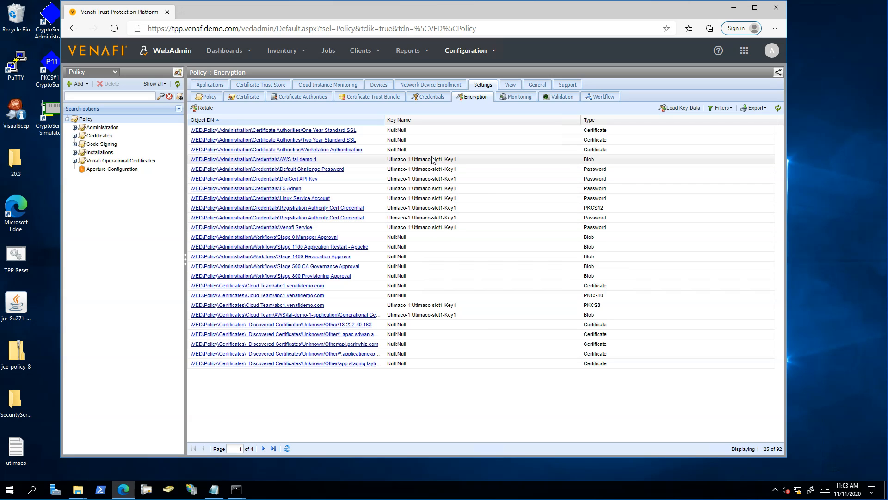
- Cancel a first rotation attempt and return to the top-level Policy encryption settings
click(209, 109)
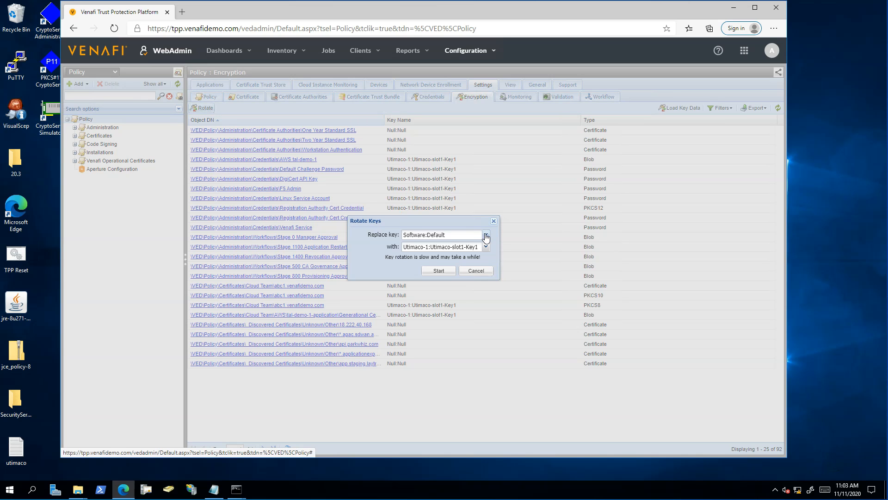
click(485, 235)
click(486, 236)
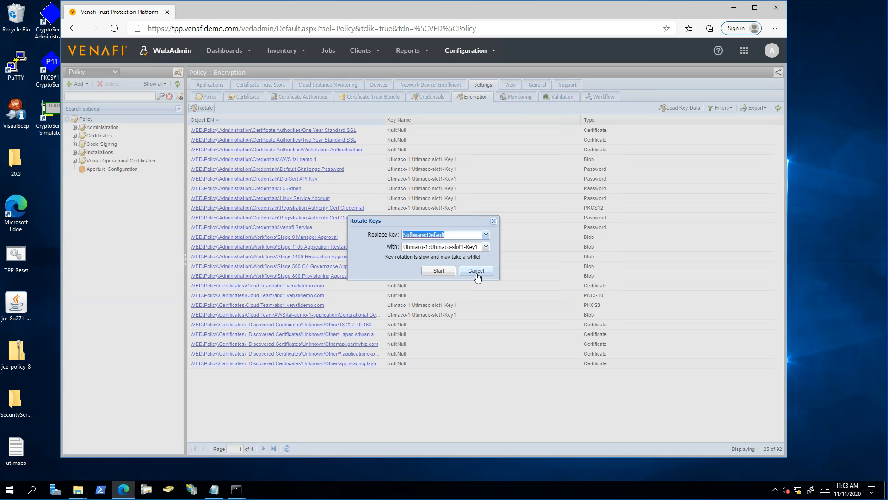
click(476, 271)
click(91, 126)
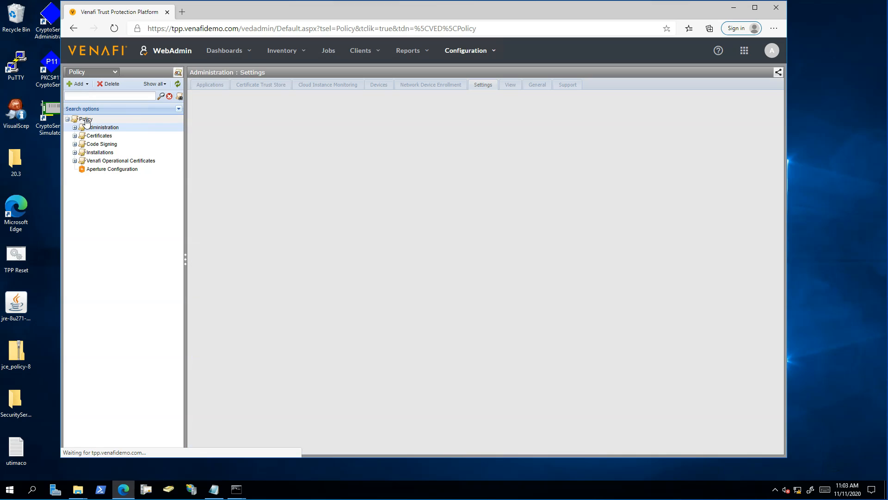
click(85, 119)
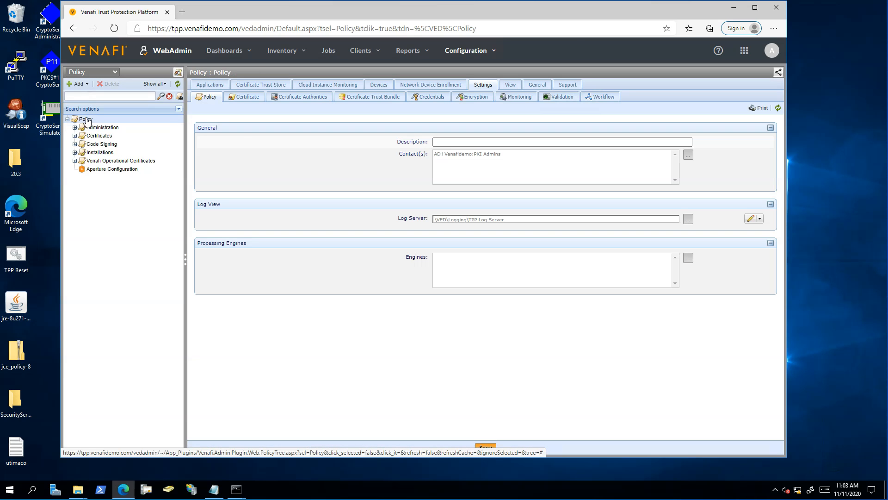
click(472, 97)
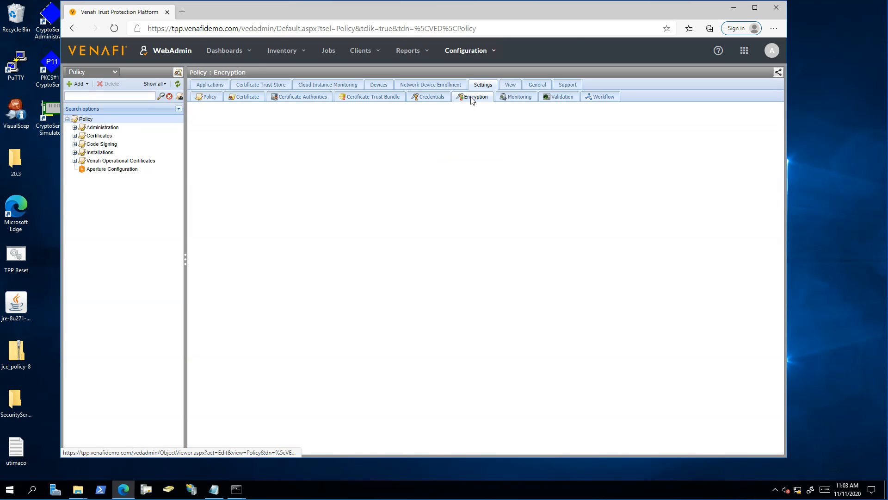
- Rotate the 14 vault items from Utimaco-1:Utimaco-slot1-Key1 to Utimaco-2:utimaco-slot0-Key1
click(203, 108)
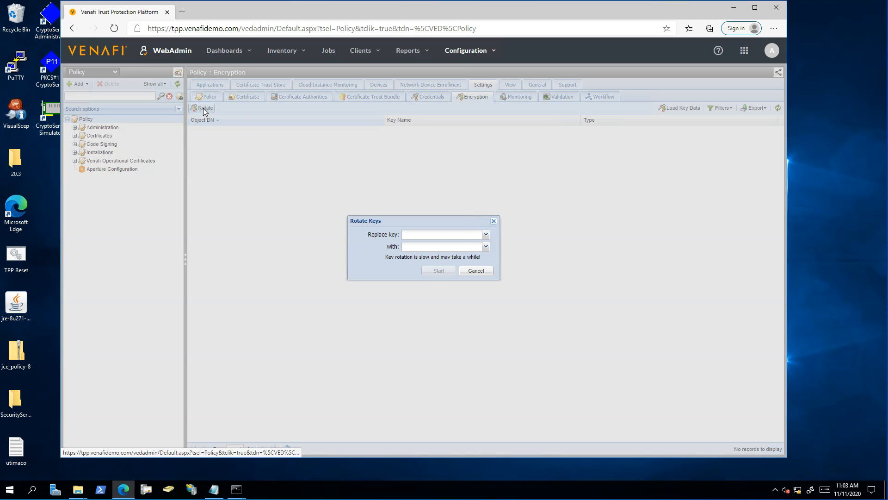
click(486, 234)
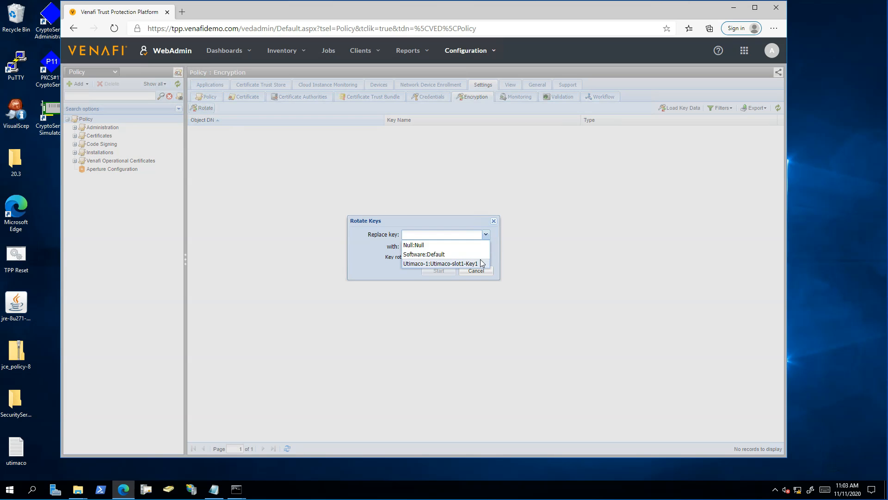
click(463, 263)
click(486, 246)
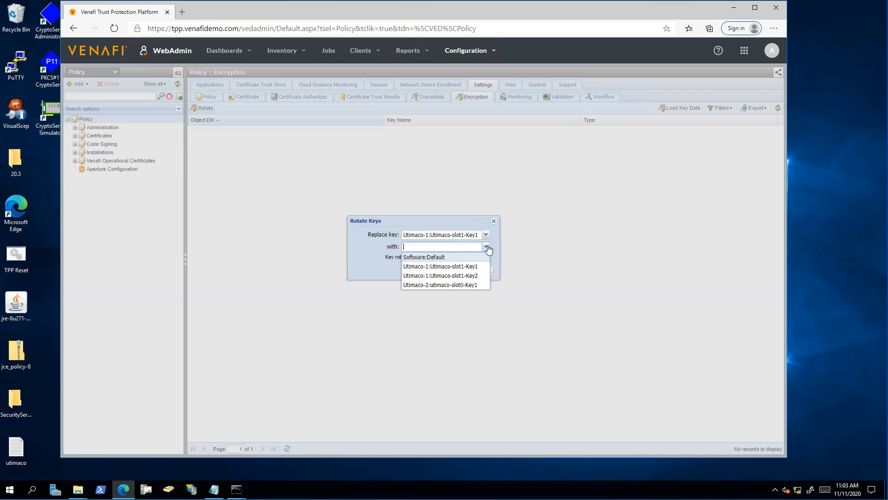
click(480, 284)
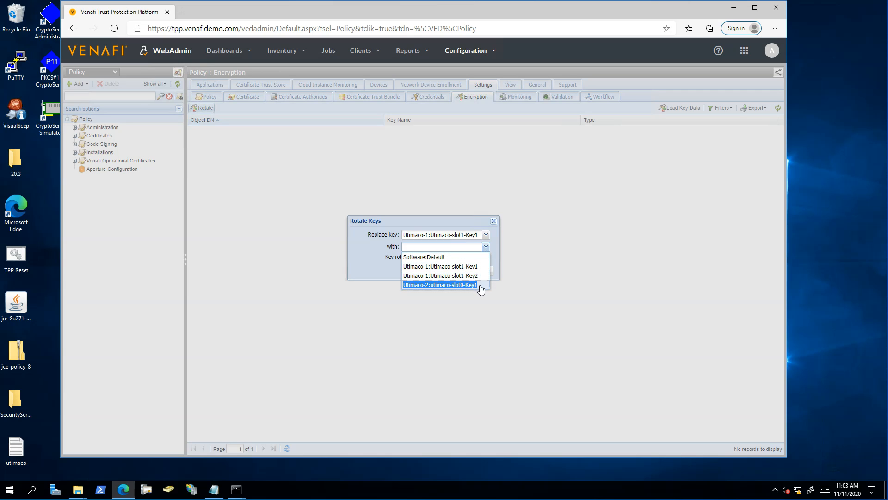
click(480, 285)
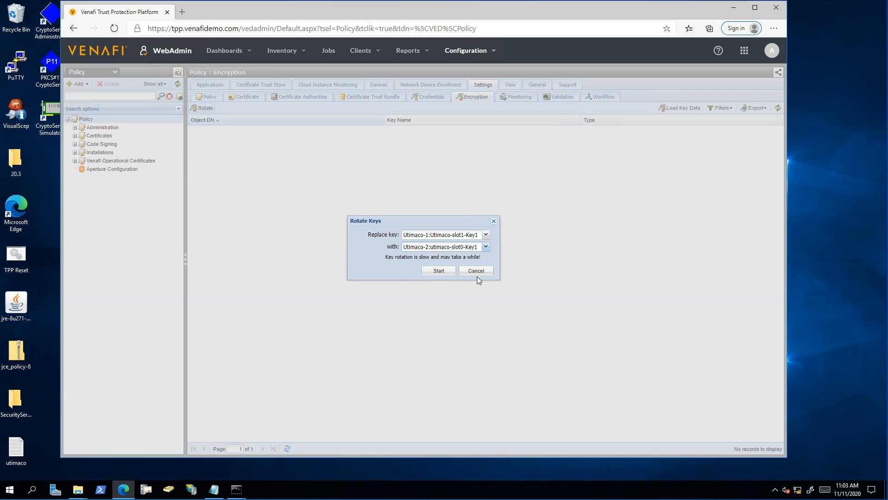
click(441, 272)
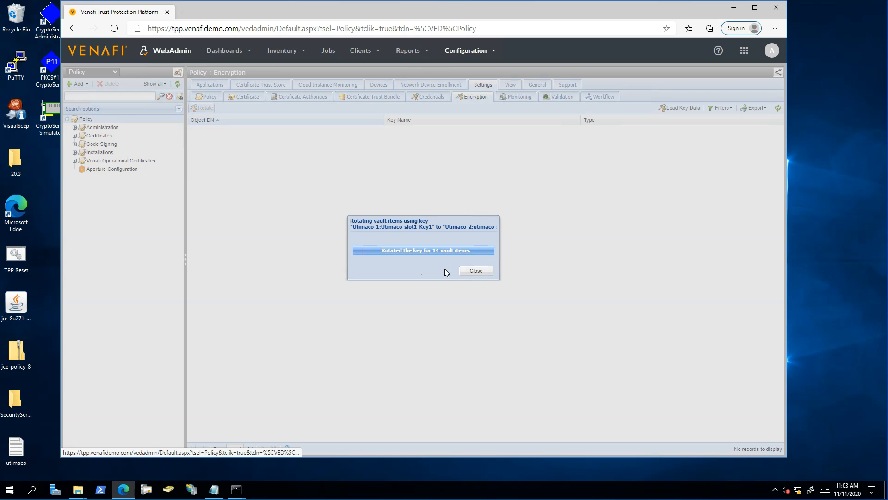
click(480, 271)
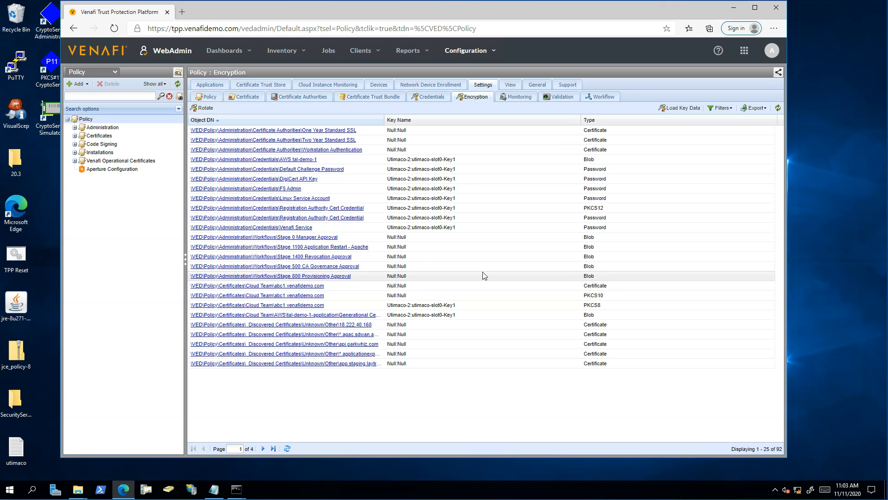